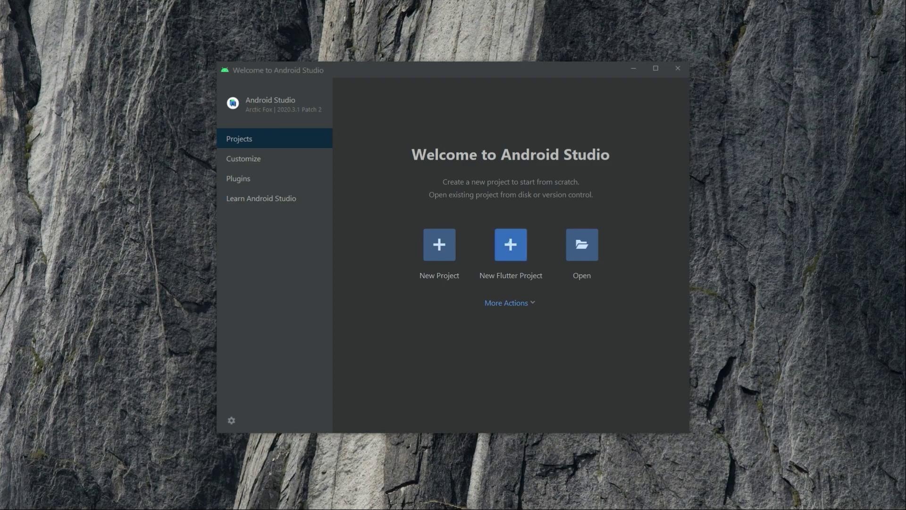
# - Start a new Flutter project from the Welcome screen
pyautogui.click(510, 244)
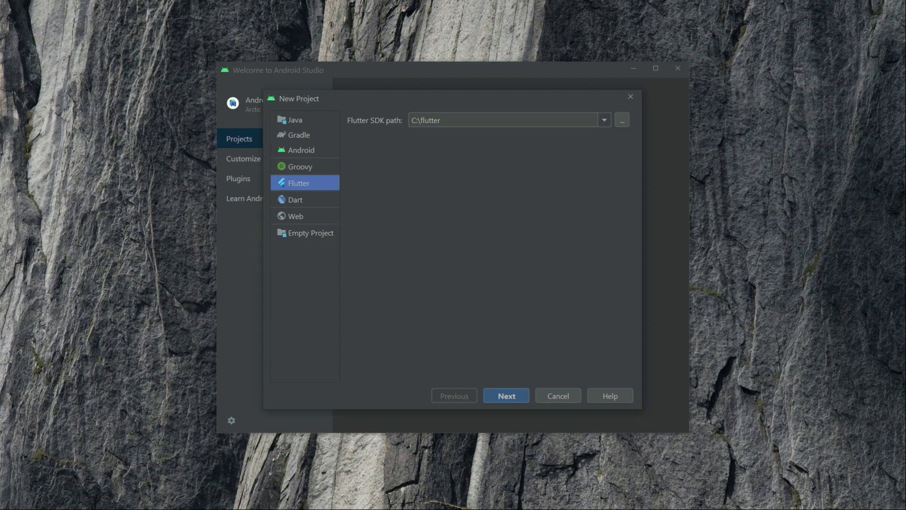
# - Name the project face_detection_getx, fixing the typo in the name
pyautogui.press('Return')
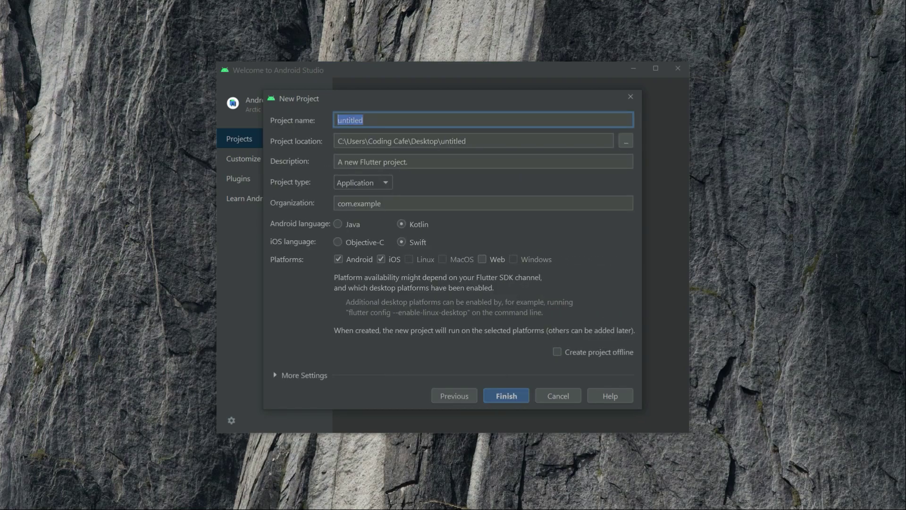
pyautogui.press('BackSpace')
pyautogui.write('face_')
pyautogui.write('dec')
pyautogui.write('tec')
pyautogui.write('tion')
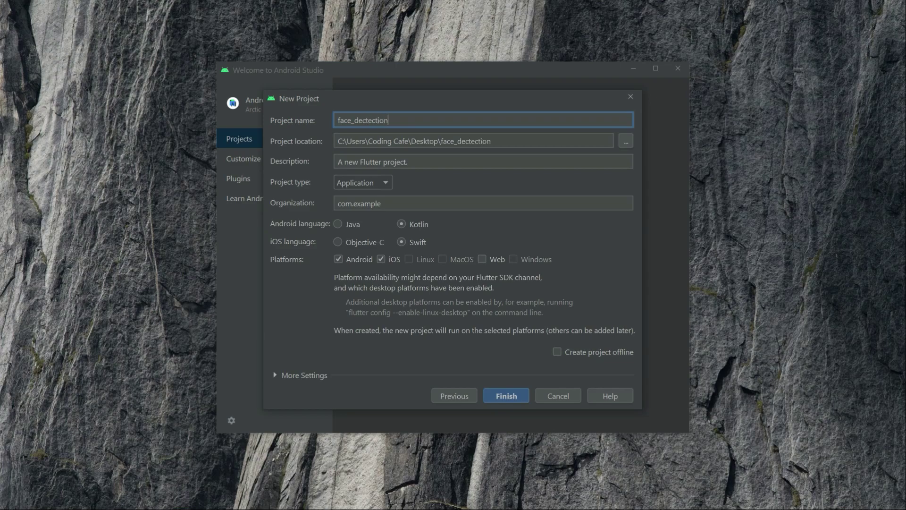
pyautogui.write('_getx')
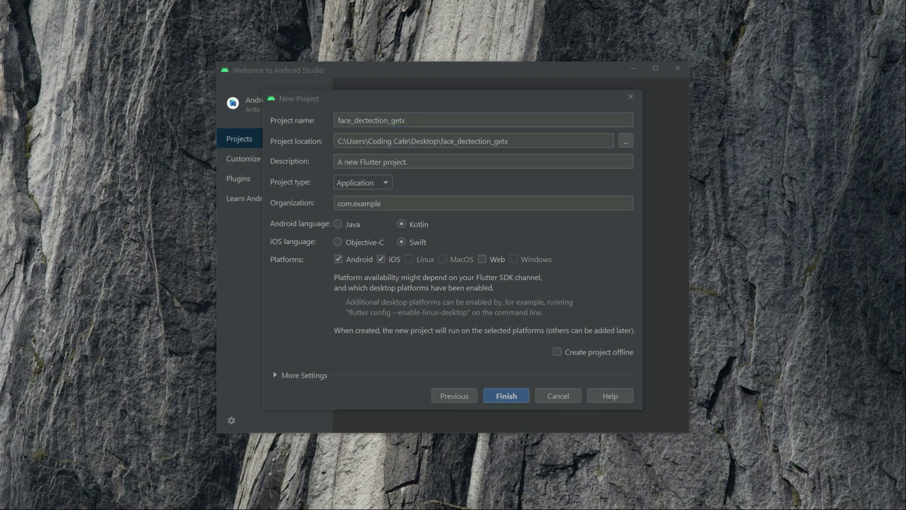
pyautogui.click(366, 120)
pyautogui.press('BackSpace')
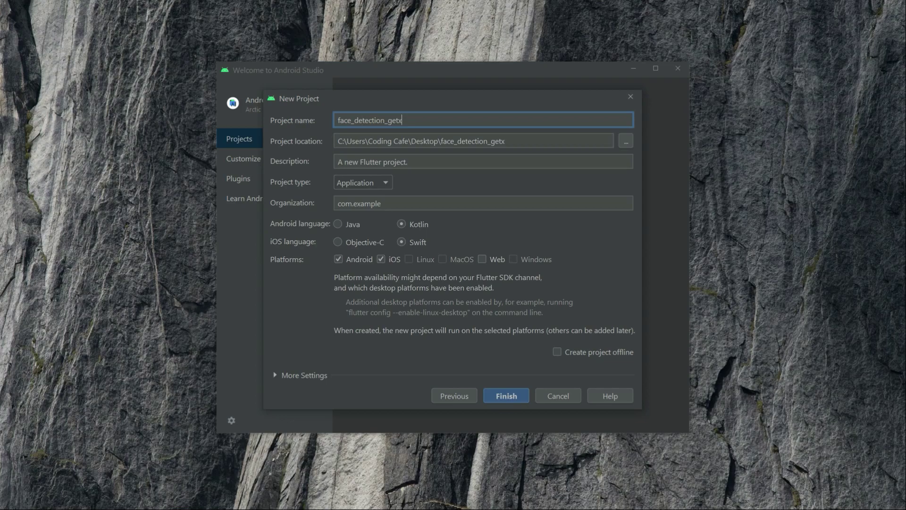
# - Finish creating the project and dismiss the Tip of the Day
pyautogui.click(506, 396)
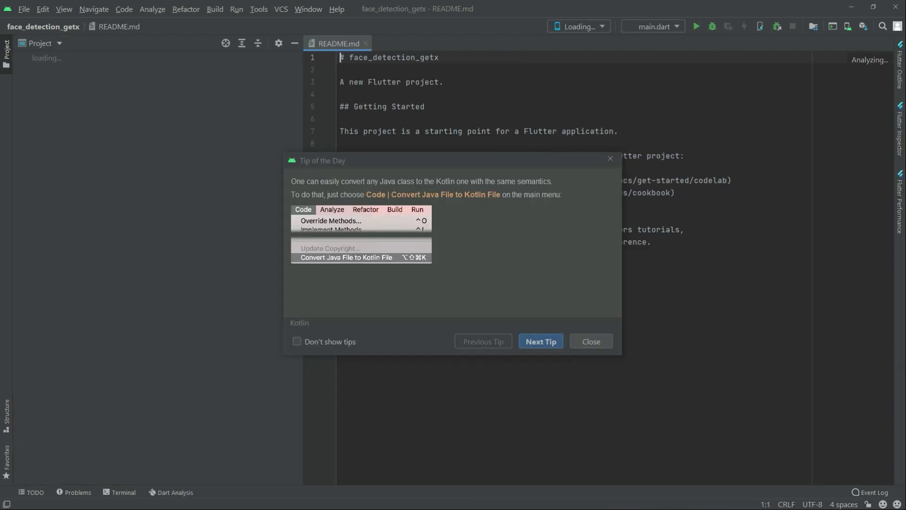
pyautogui.press('Escape')
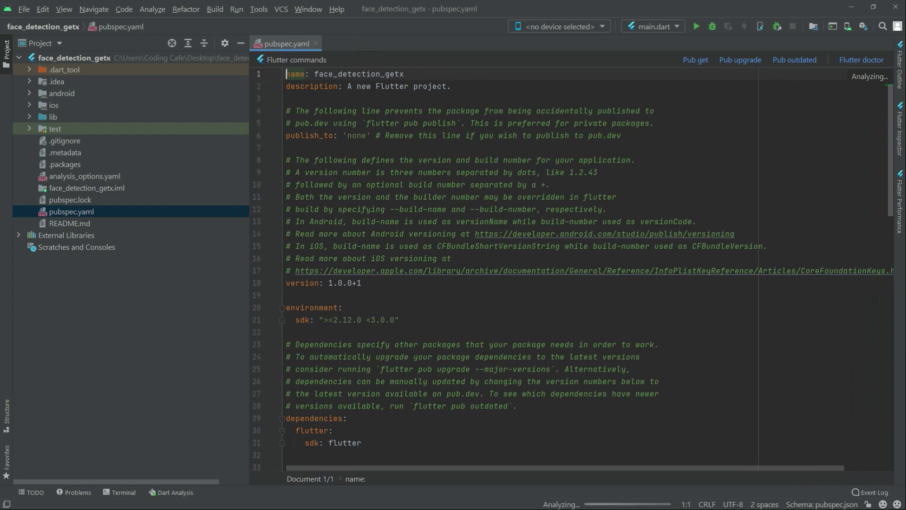
pyautogui.scroll(-6, 560, 268)
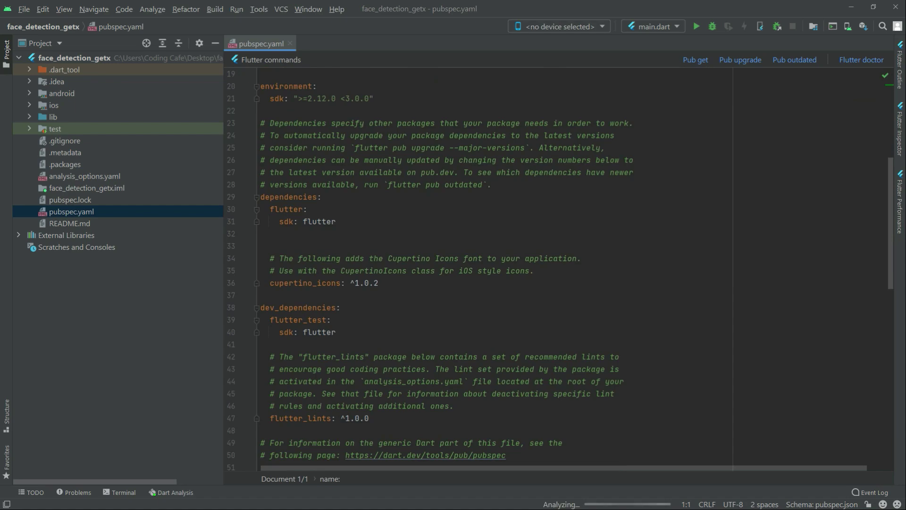
# - Paste get ^4.3.8, camera ^0.5.8+5 and firebase_ml_vision ^0.9.10 below cupertino_icons
pyautogui.click(327, 283)
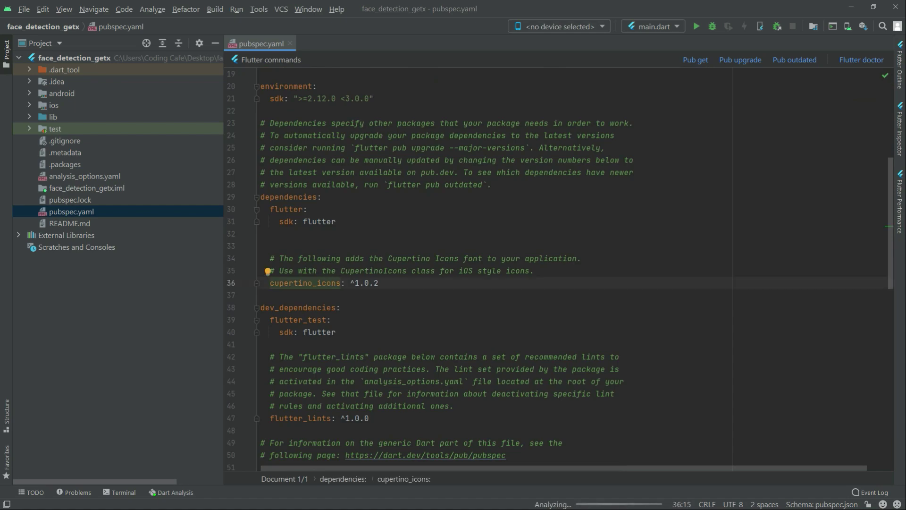
pyautogui.press('End')
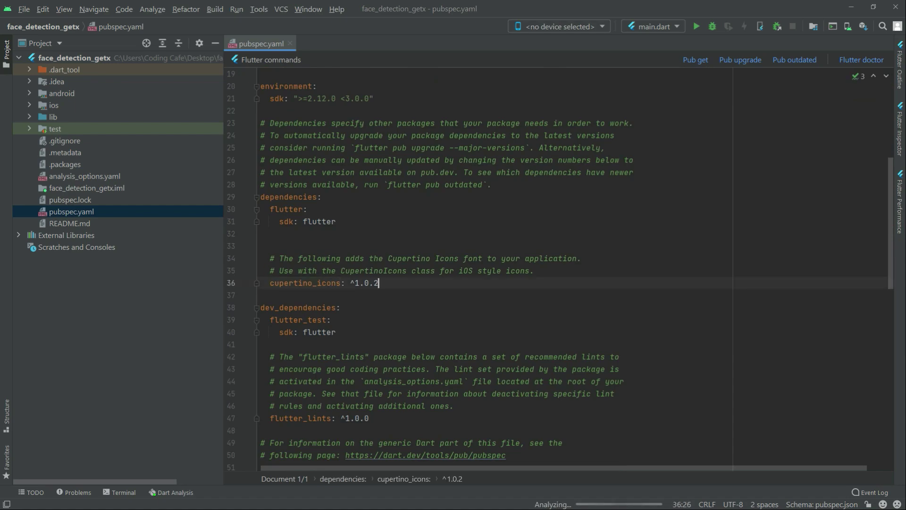
pyautogui.press('Return')
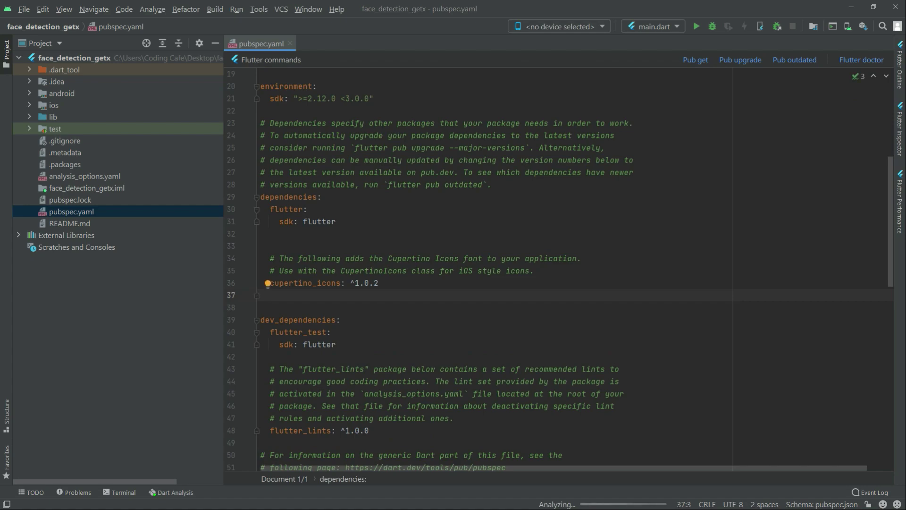
pyautogui.write('get: ^4.3.8     camera: ^0.5.8+5     firebase_ml_vision: ^0.9.10')
# - Fix the indentation of the three new dependency lines in pubspec.yaml
pyautogui.click(274, 308)
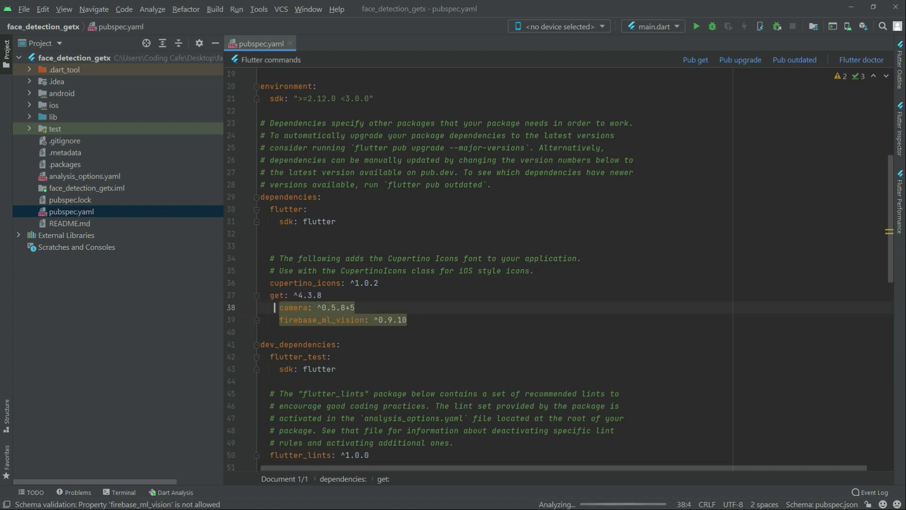
pyautogui.press('BackSpace')
pyautogui.press('Down')
pyautogui.press('BackSpace')
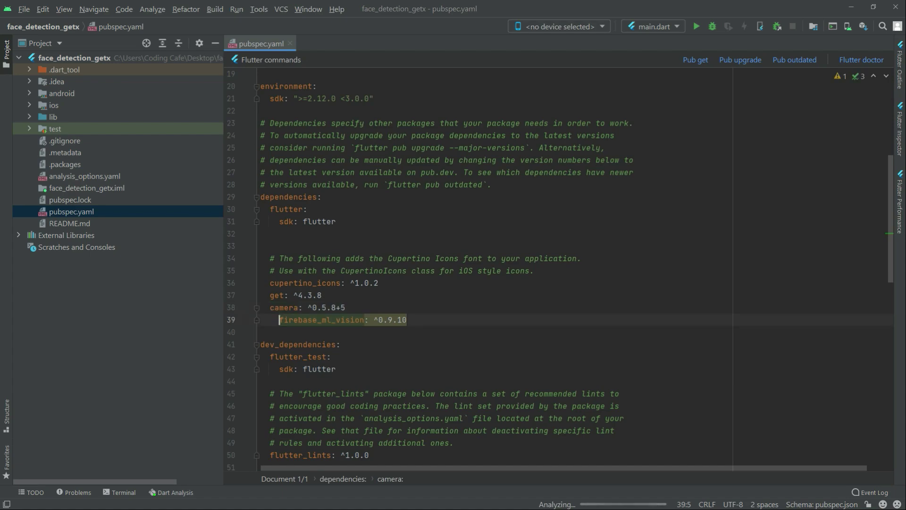
pyautogui.click(280, 295)
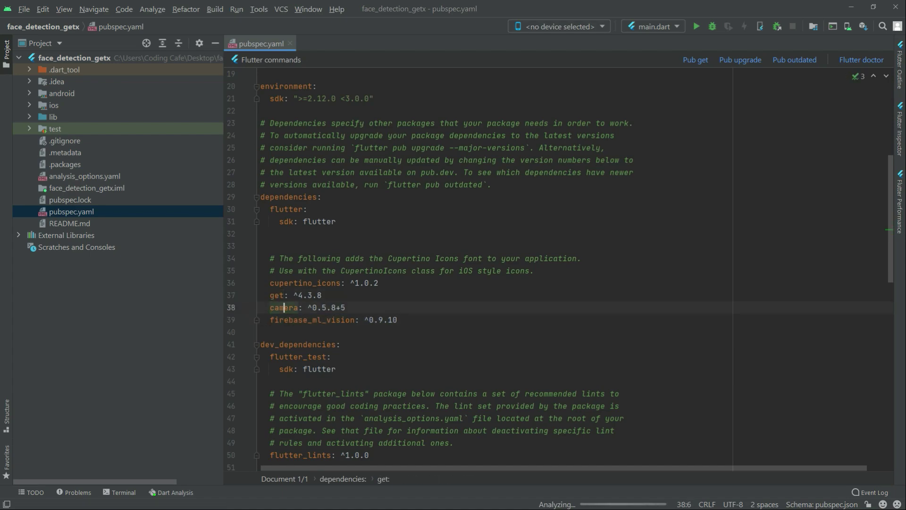
pyautogui.click(293, 319)
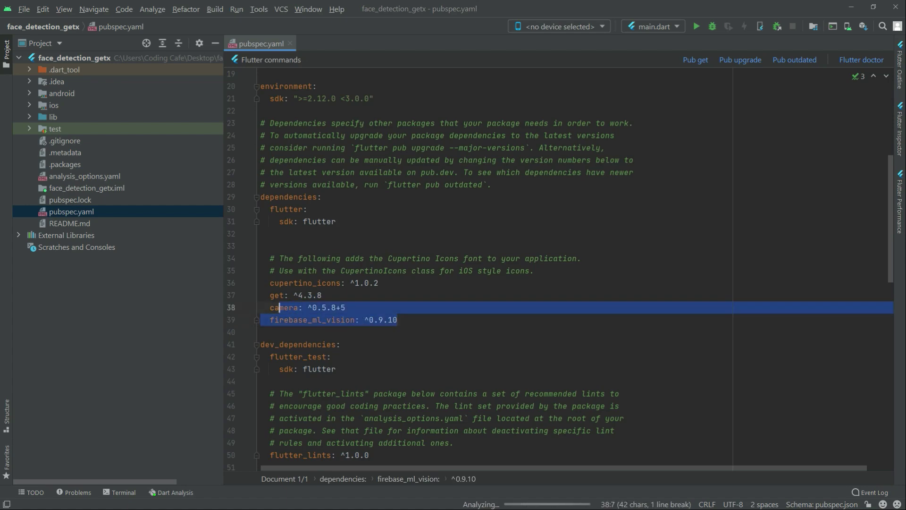
pyautogui.moveTo(397, 319); pyautogui.dragTo(265, 296)
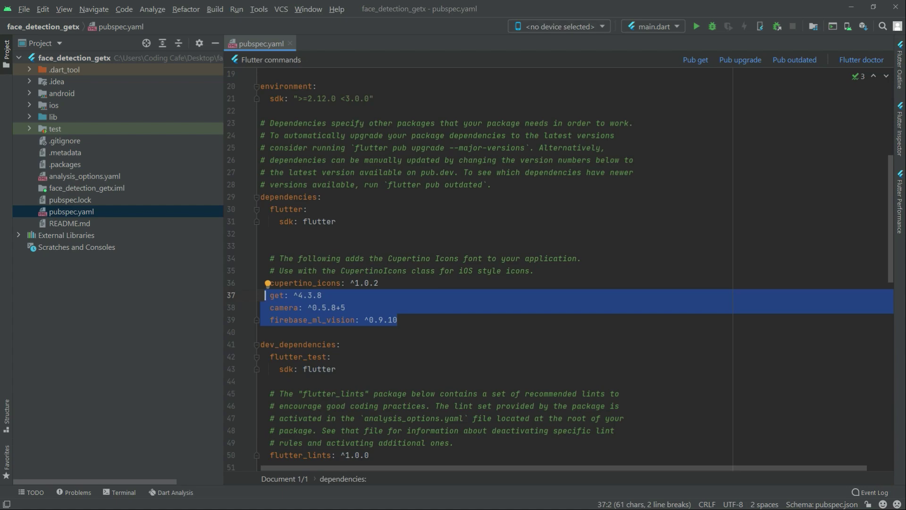
pyautogui.press('Right')
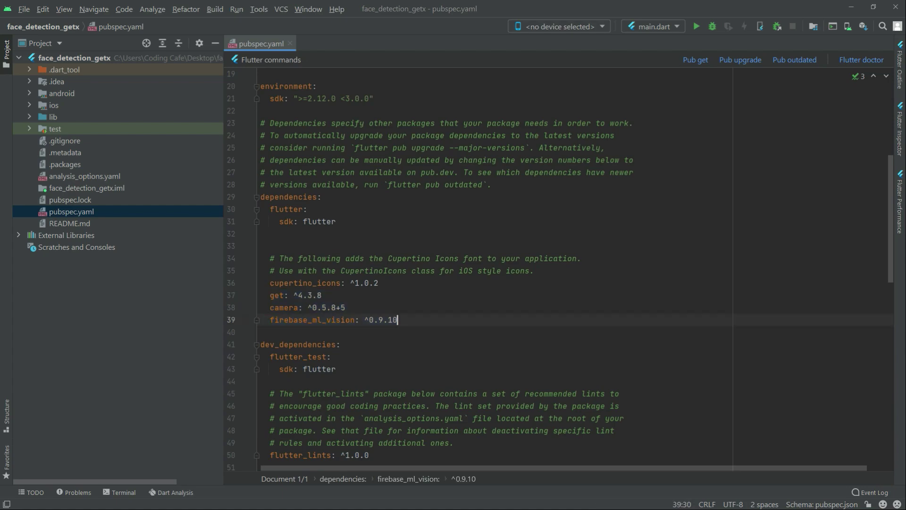
pyautogui.scroll(10, 559, 269)
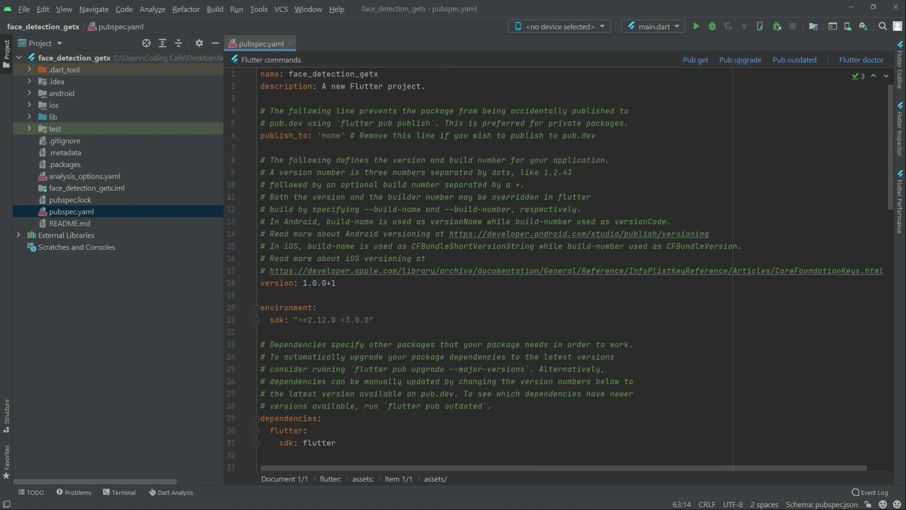
# - Run Pub get to fetch the packages and close the Messages output
pyautogui.click(695, 60)
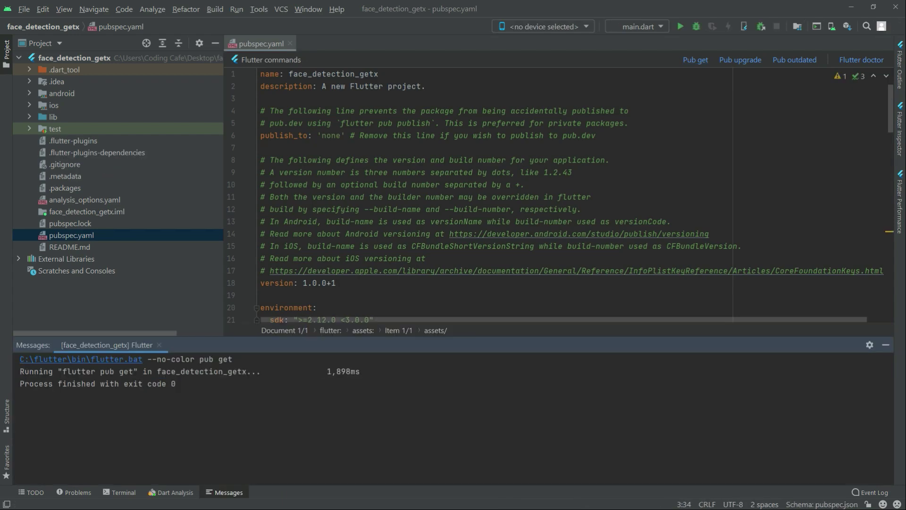
pyautogui.click(886, 345)
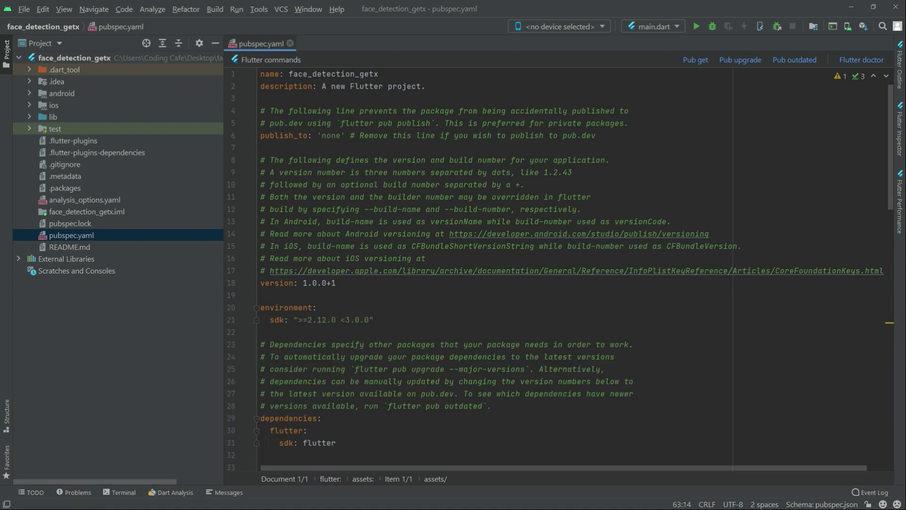
# - Close pubspec.yaml and open main.dart from the lib folder
pyautogui.click(291, 43)
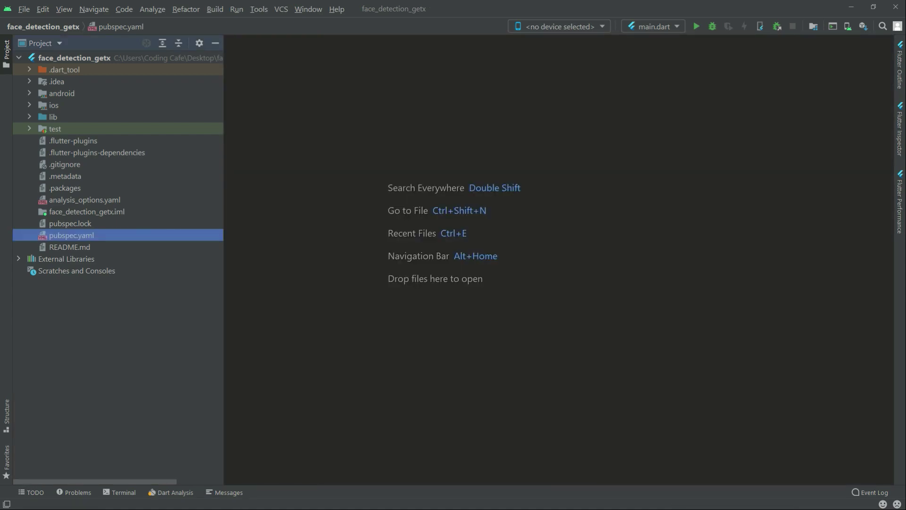
pyautogui.press('Up')
pyautogui.press('Up')
pyautogui.press('Up')
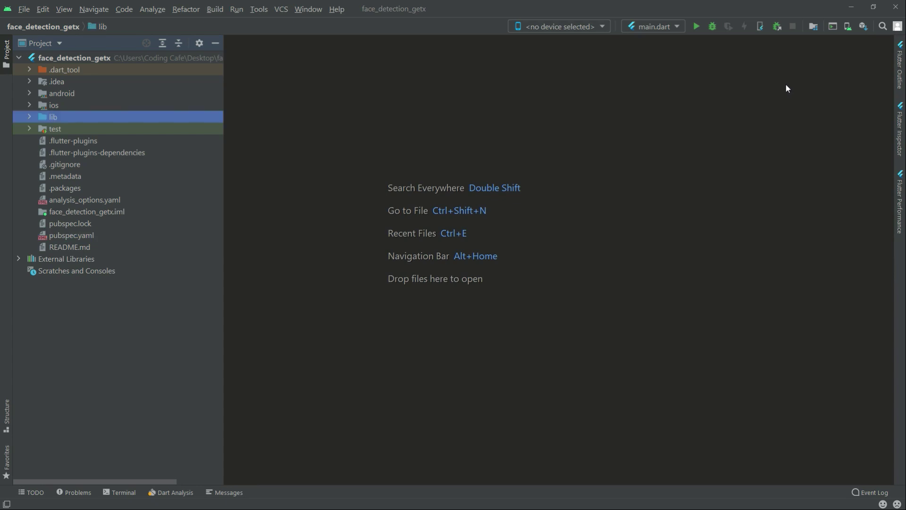
pyautogui.press('Right')
pyautogui.press('Down')
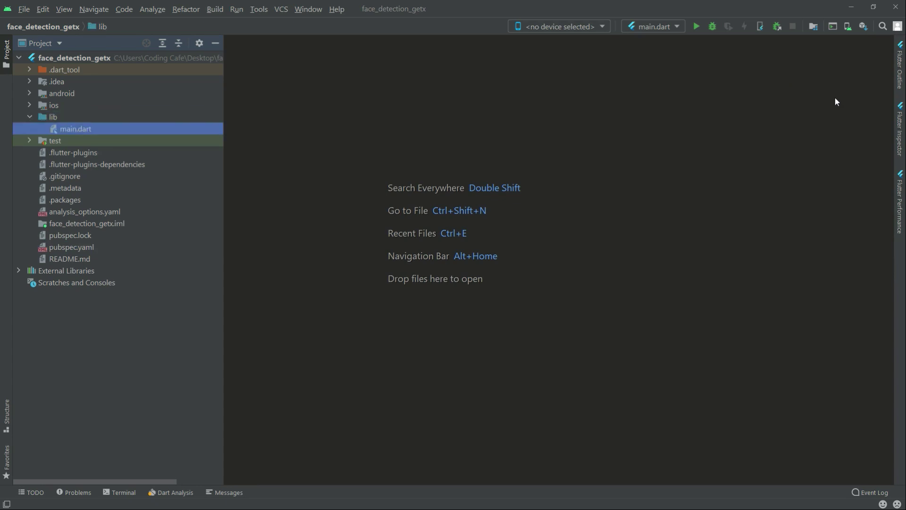
pyautogui.press('Return')
pyautogui.scroll(-3, 559, 269)
pyautogui.scroll(-2, 559, 269)
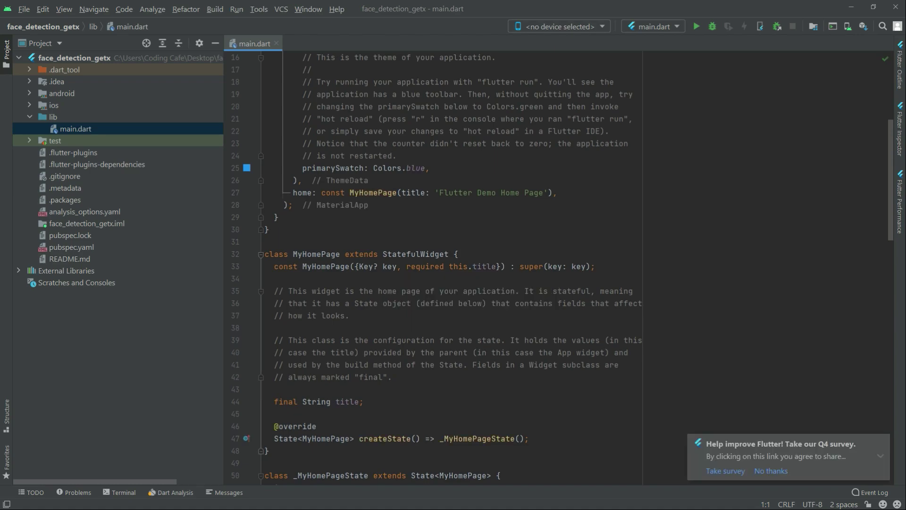
# - Delete the MyHomePage and _MyHomePageState demo classes from main.dart
pyautogui.click(260, 253)
pyautogui.click(260, 278)
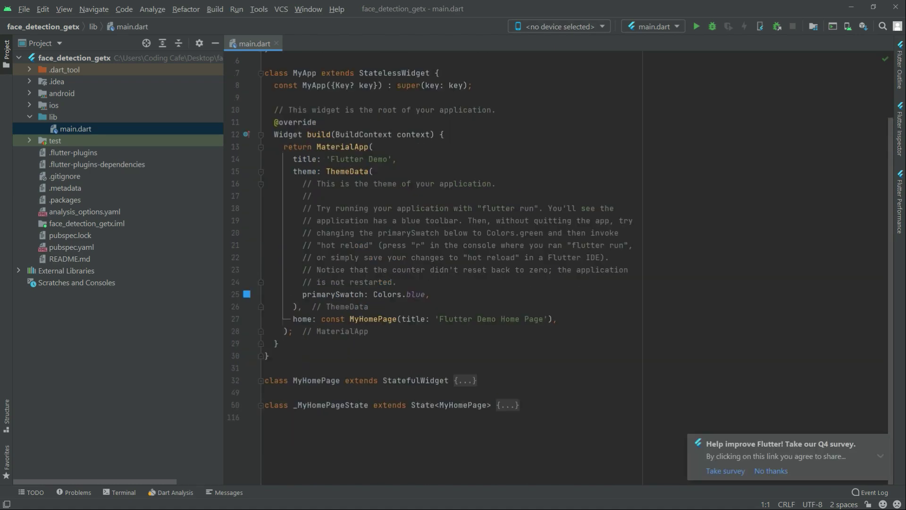
pyautogui.hotkey('shift', 'Up')
pyautogui.hotkey('shift', 'Up')
pyautogui.press('BackSpace')
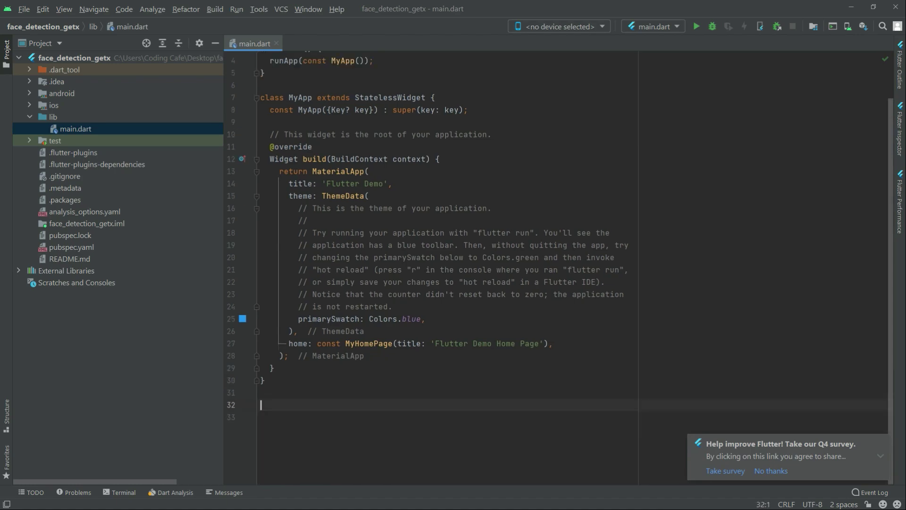
pyautogui.press('BackSpace')
pyautogui.press('BackSpace')
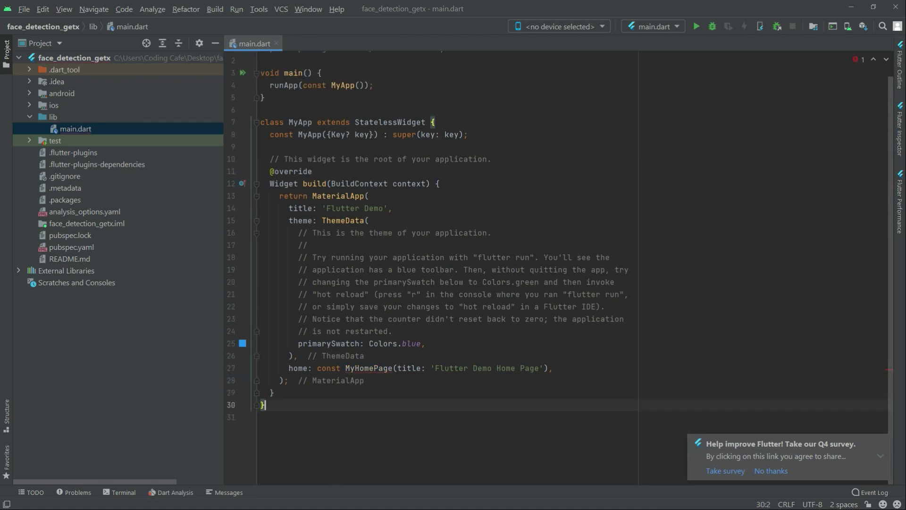
# - Clear the home entry and remove the explanatory comments inside ThemeData
pyautogui.press('Up')
pyautogui.press('Up')
pyautogui.press('Up')
pyautogui.press('End')
pyautogui.press('Left')
pyautogui.hotkey('ctrl', 'shift', 'Left')
pyautogui.hotkey('ctrl', 'shift', 'Left')
pyautogui.hotkey('ctrl', 'shift', 'Left')
pyautogui.hotkey('ctrl', 'shift', 'Left')
pyautogui.hotkey('ctrl', 'shift', 'Left')
pyautogui.press('BackSpace')
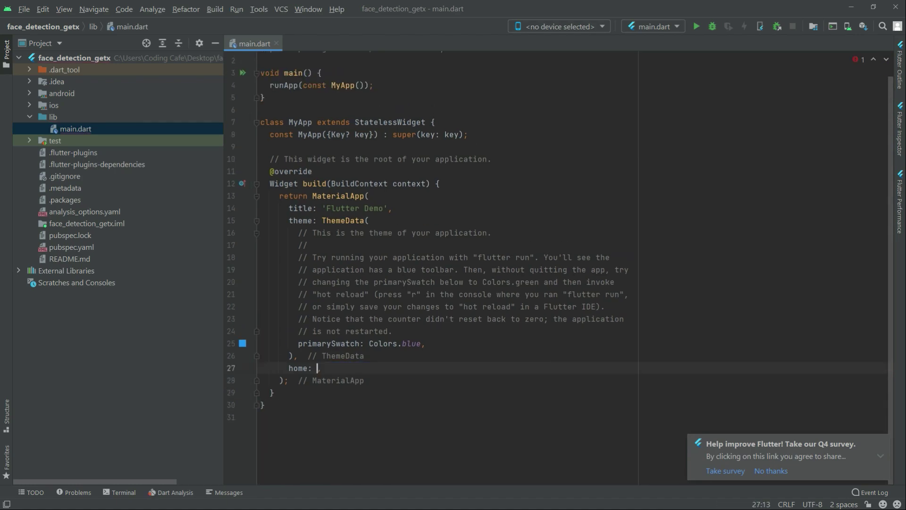
pyautogui.press('Up')
pyautogui.press('Up')
pyautogui.press('Up')
pyautogui.press('End')
pyautogui.hotkey('shift', 'Up')
pyautogui.hotkey('shift', 'Up')
pyautogui.hotkey('shift', 'Up')
pyautogui.hotkey('shift', 'Up')
pyautogui.hotkey('shift', 'Up')
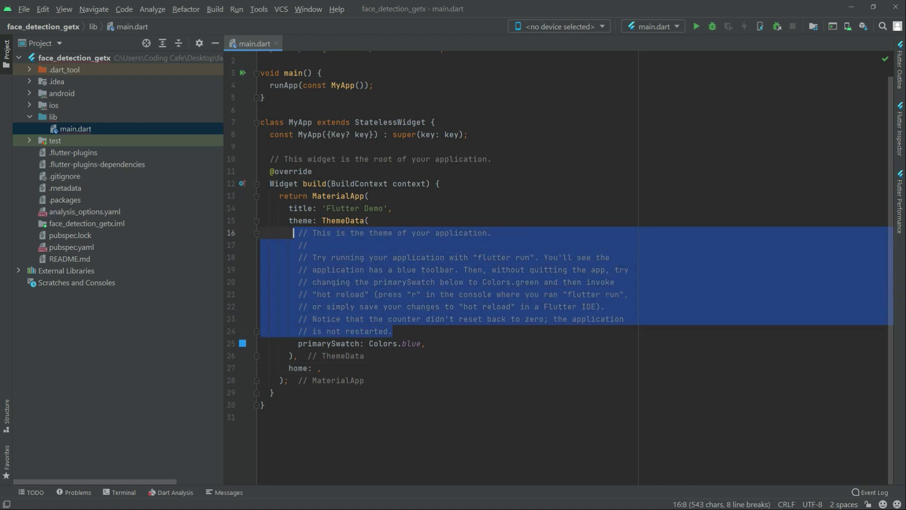
pyautogui.press('BackSpace')
pyautogui.press('BackSpace')
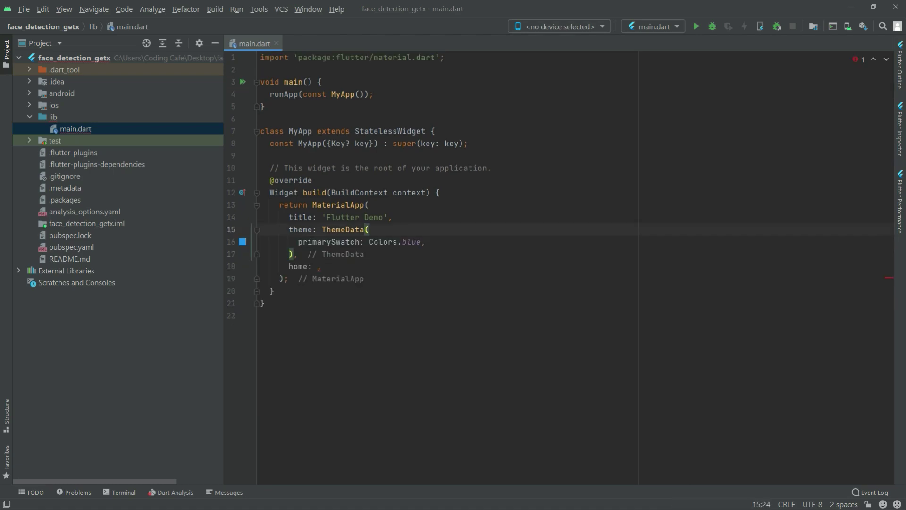
# - Change MaterialApp to GetMaterialApp and import package:get/get.dart
pyautogui.press('Up')
pyautogui.press('Up')
pyautogui.hotkey('ctrl', 'Left')
pyautogui.hotkey('ctrl', 'Left')
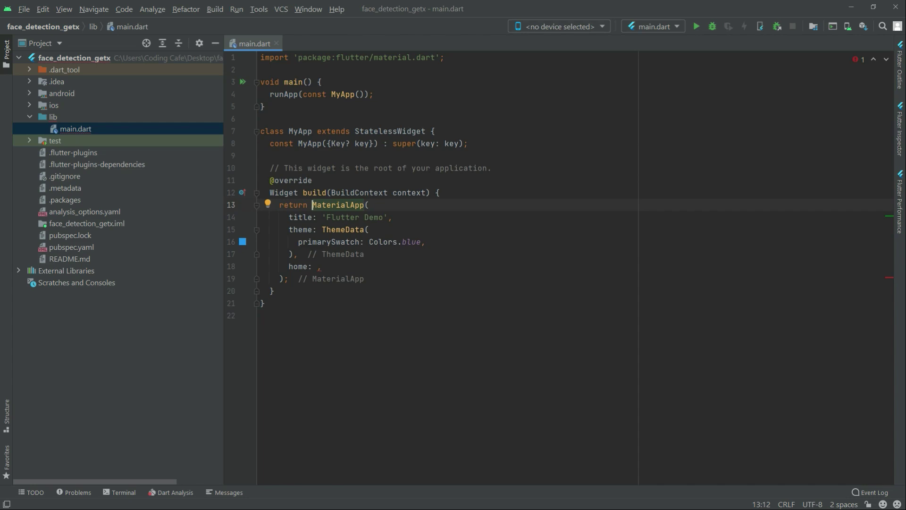
pyautogui.write('Get')
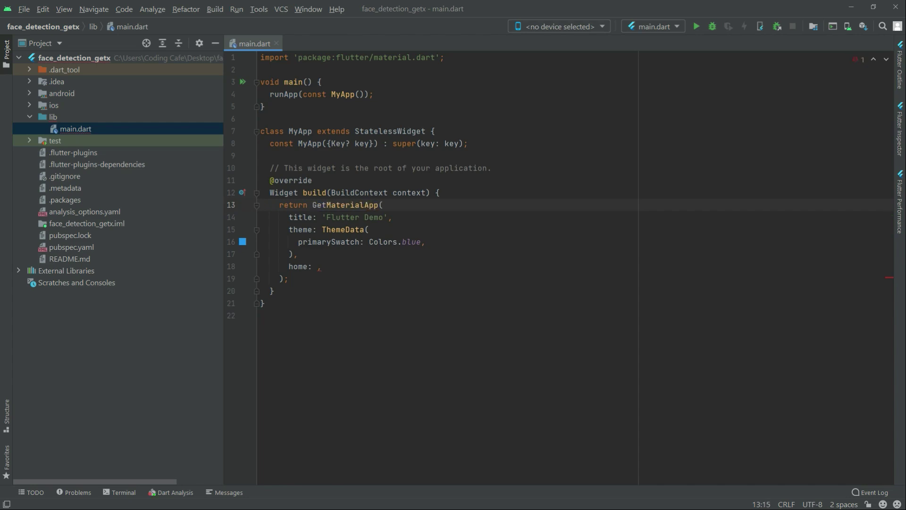
pyautogui.press('End')
pyautogui.click(341, 205)
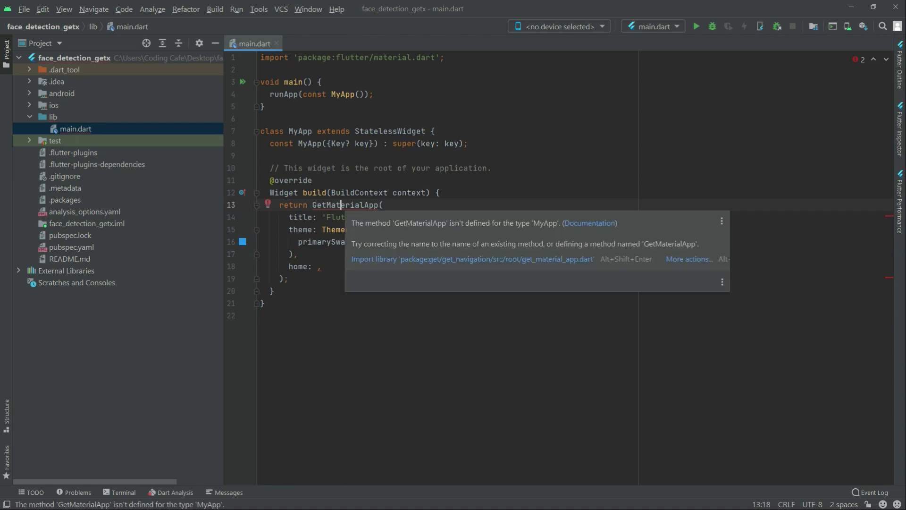
pyautogui.hotkey('alt', 'Return')
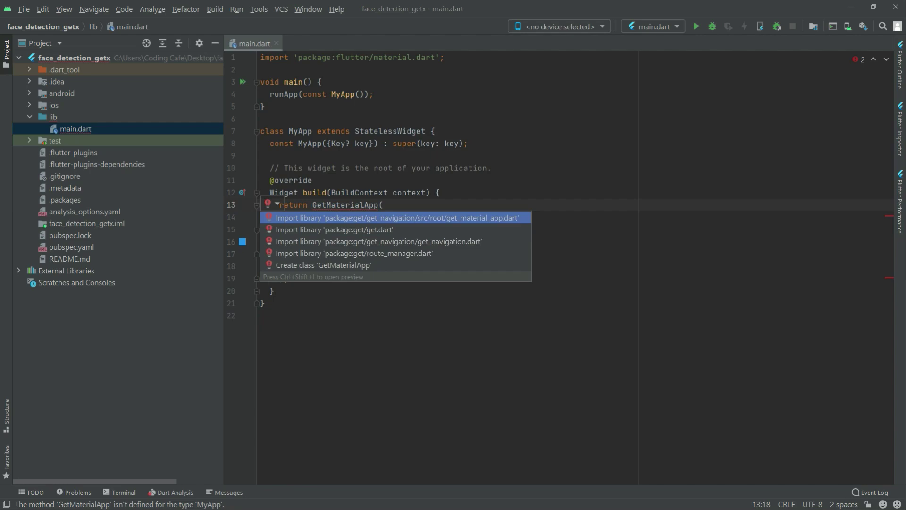
pyautogui.press('Down')
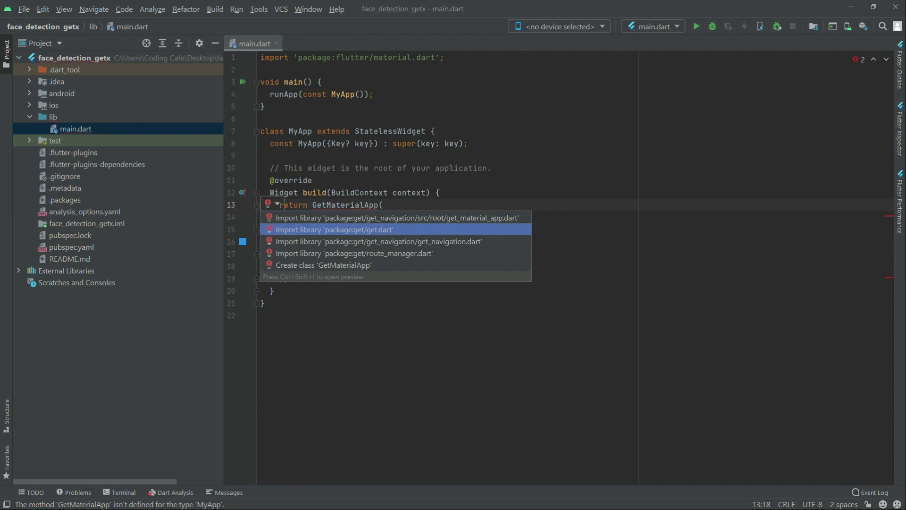
pyautogui.press('Return')
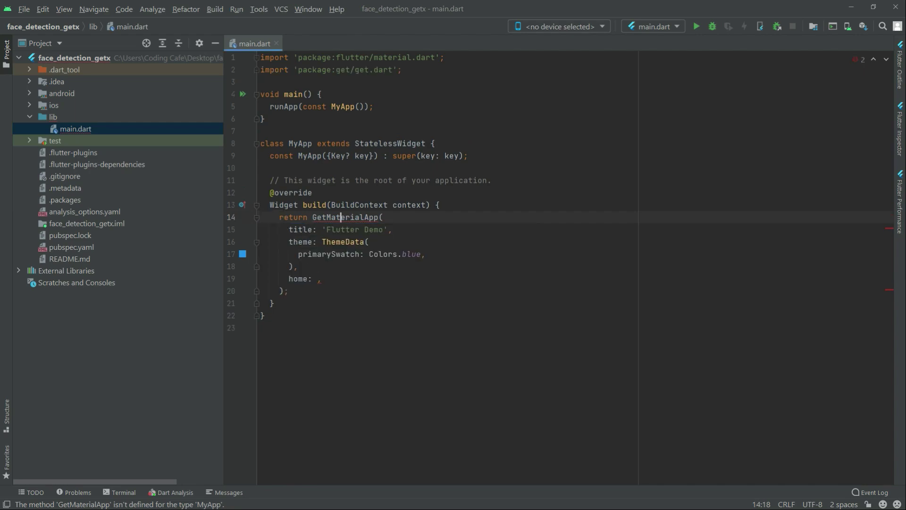
# - Replace the 'Flutter Demo' title with 'Face Detector App GetX'
pyautogui.press('End')
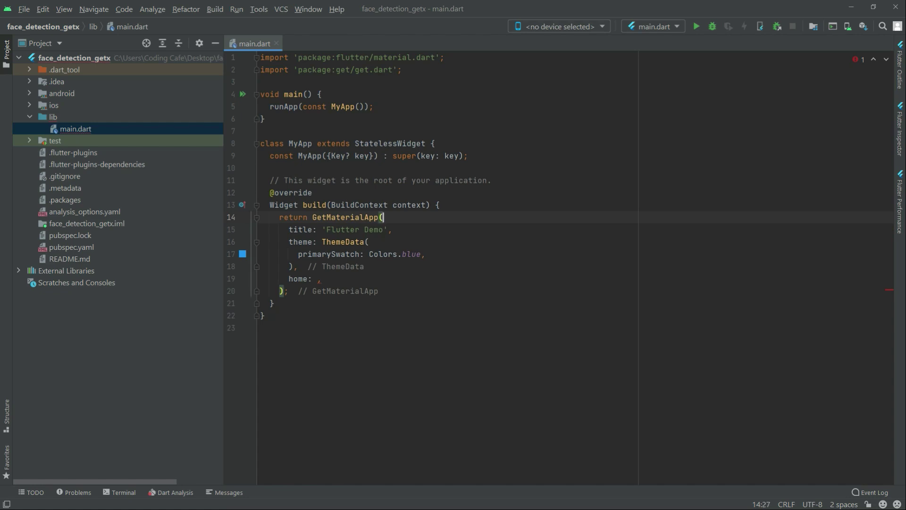
pyautogui.press('Down')
pyautogui.press('BackSpace')
pyautogui.press('BackSpace')
pyautogui.press('BackSpace')
pyautogui.press('BackSpace')
pyautogui.press('BackSpace')
pyautogui.press('BackSpace')
pyautogui.press('BackSpace')
pyautogui.press('BackSpace')
pyautogui.press('BackSpace')
pyautogui.press('BackSpace')
pyautogui.write('Fa')
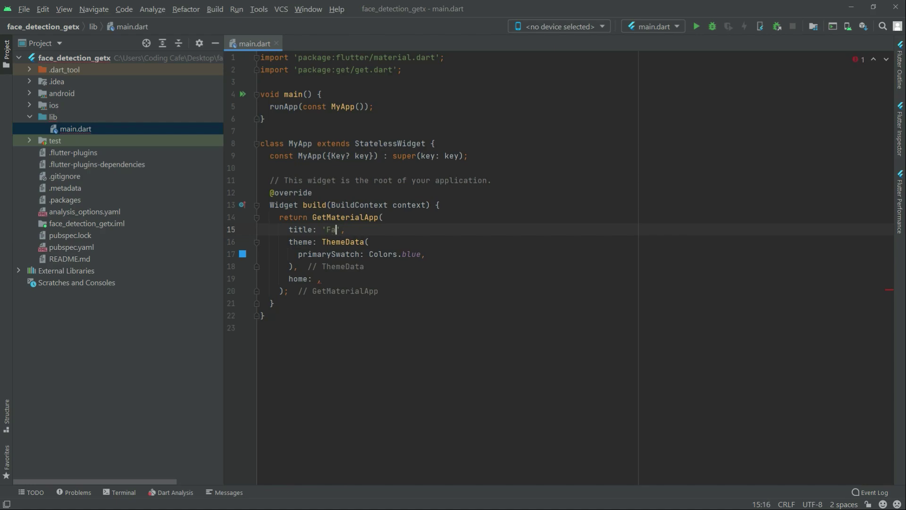
pyautogui.write('ce ')
pyautogui.write('Detect')
pyautogui.write('or Ap')
pyautogui.write('p Get')
pyautogui.write('X')
pyautogui.press('End')
# - Create a new Dart file named home.dart in the lib folder
pyautogui.hotkey('alt', '1')
pyautogui.press('Up')
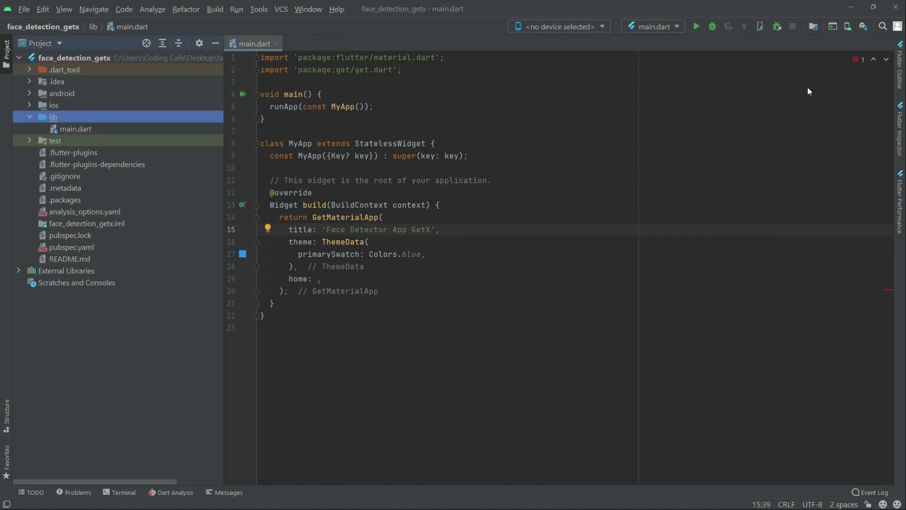
pyautogui.hotkey('shift', 'F10')
pyautogui.press('Down')
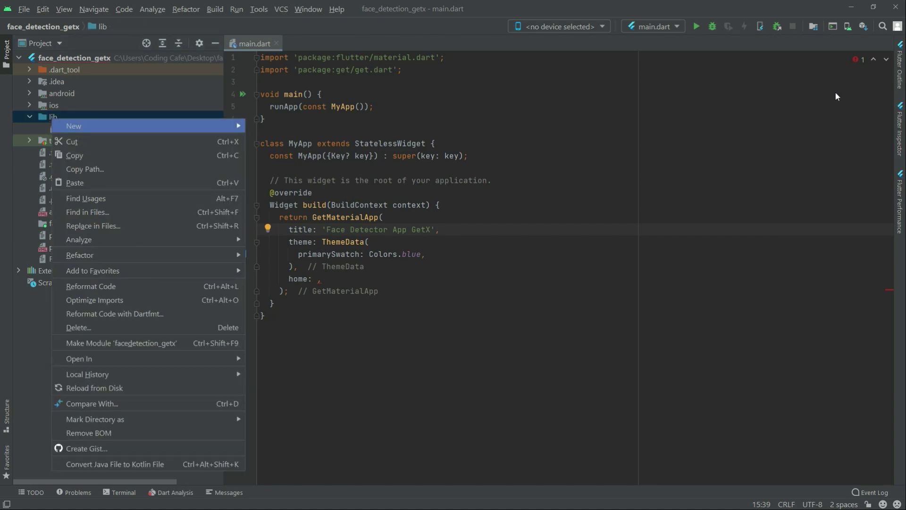
pyautogui.press('Right')
pyautogui.press('Down')
pyautogui.press('Down')
pyautogui.press('Down')
pyautogui.press('Return')
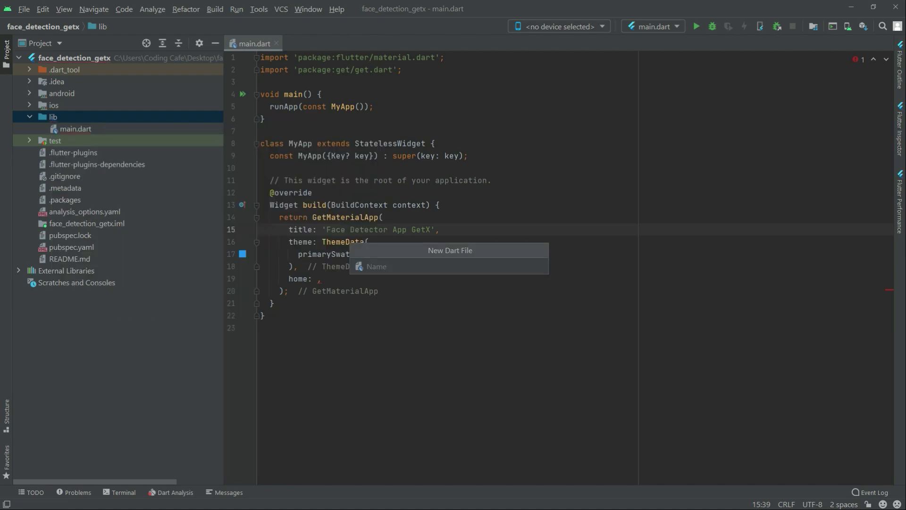
pyautogui.write('home')
pyautogui.press('Return')
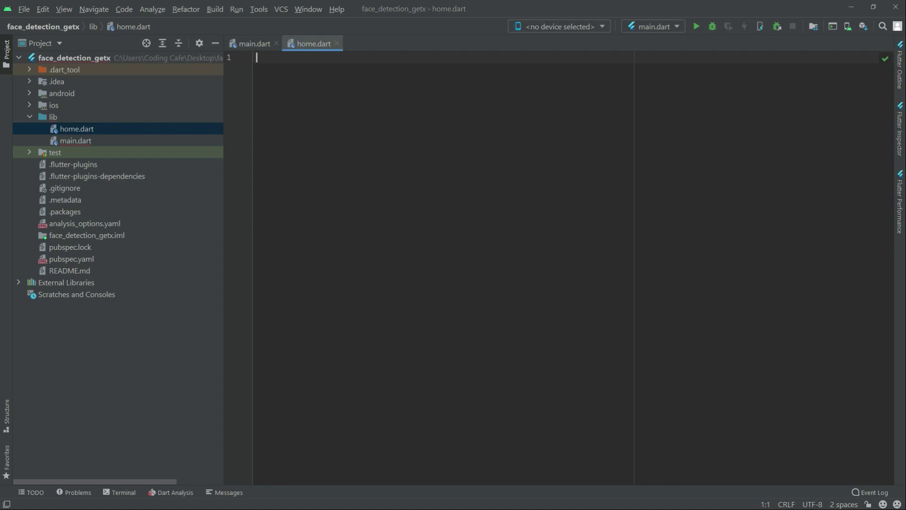
pyautogui.write('st')
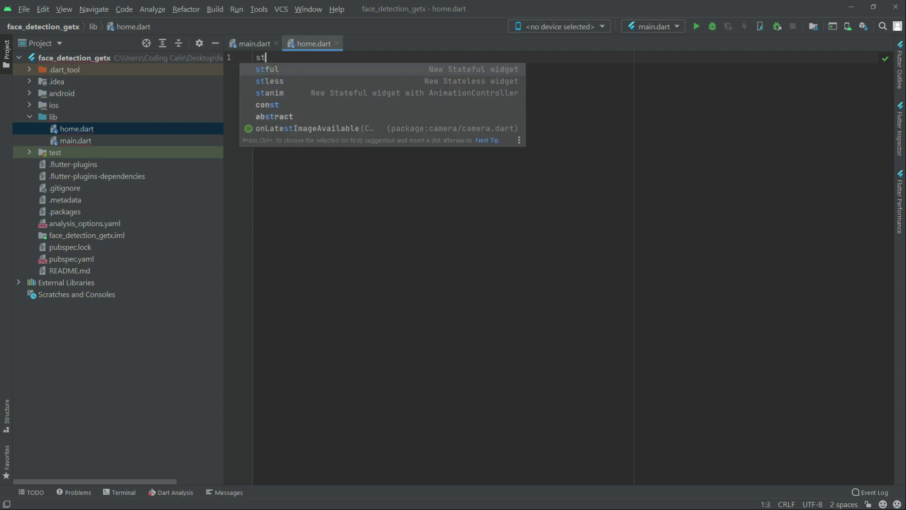
# - Insert a Home stateful widget via the stful template and import package:flutter/cupertino.dart
pyautogui.press('Return')
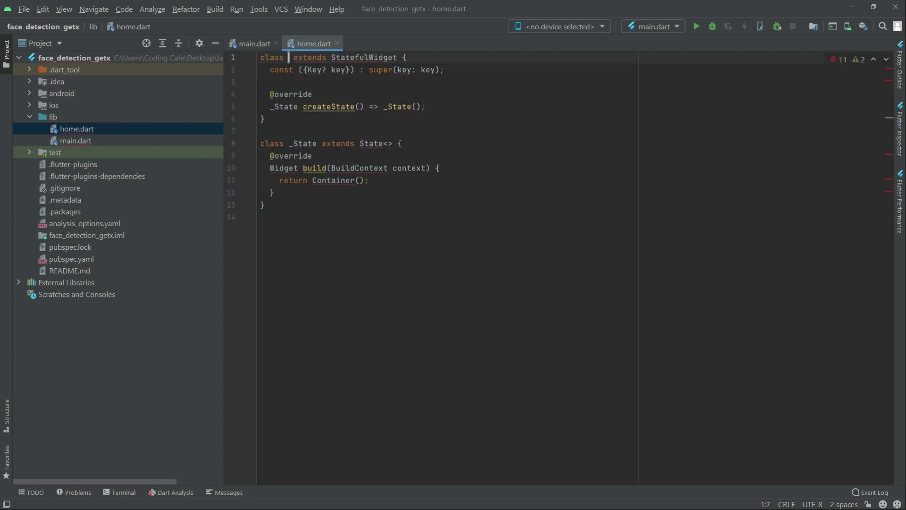
pyautogui.write('Home')
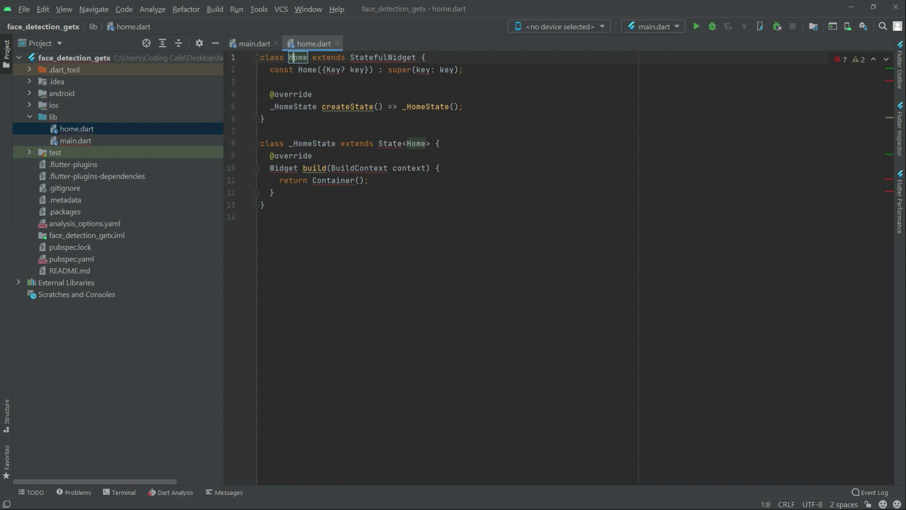
pyautogui.press('Left')
pyautogui.press('Left')
pyautogui.press('Left')
pyautogui.press('Left')
pyautogui.press('Return')
pyautogui.press('Up')
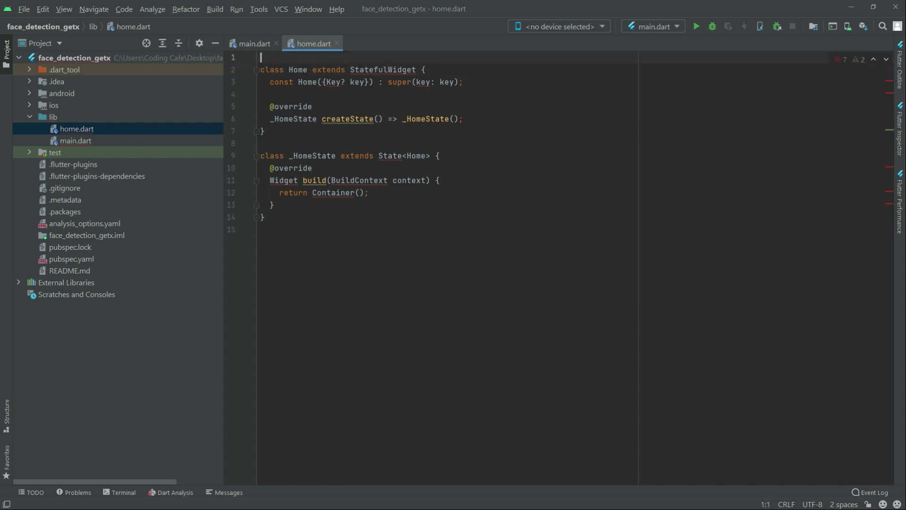
pyautogui.write('im')
pyautogui.press('Return')
pyautogui.write("pac';")
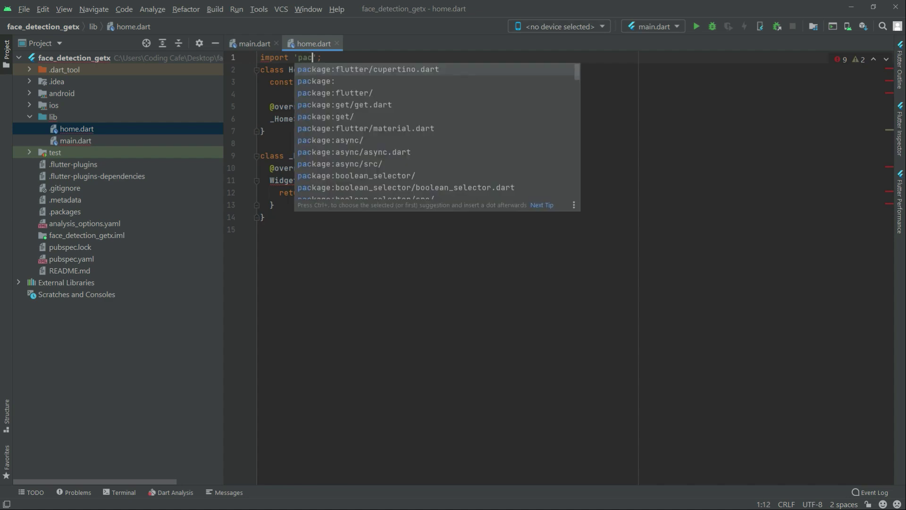
pyautogui.press('Return')
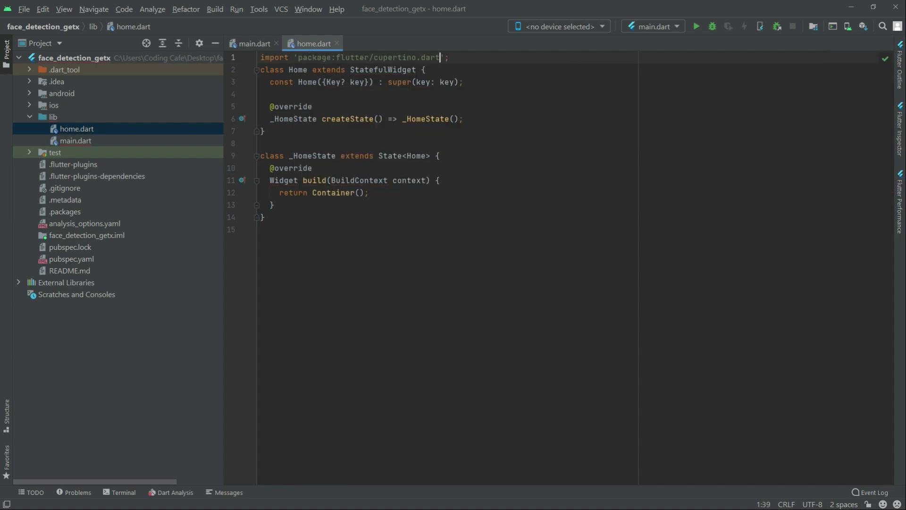
pyautogui.doubleClick(297, 69)
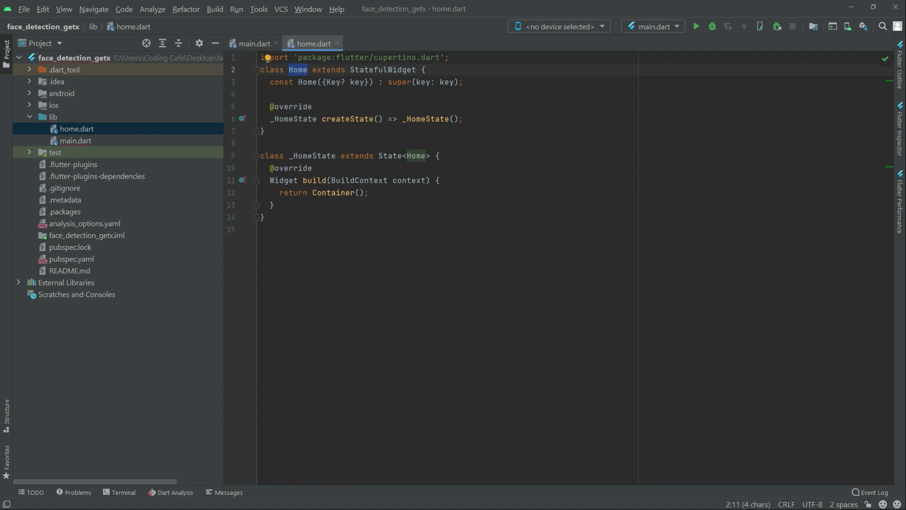
# - Set GetMaterialApp's home to Home() and import home.dart
pyautogui.click(251, 43)
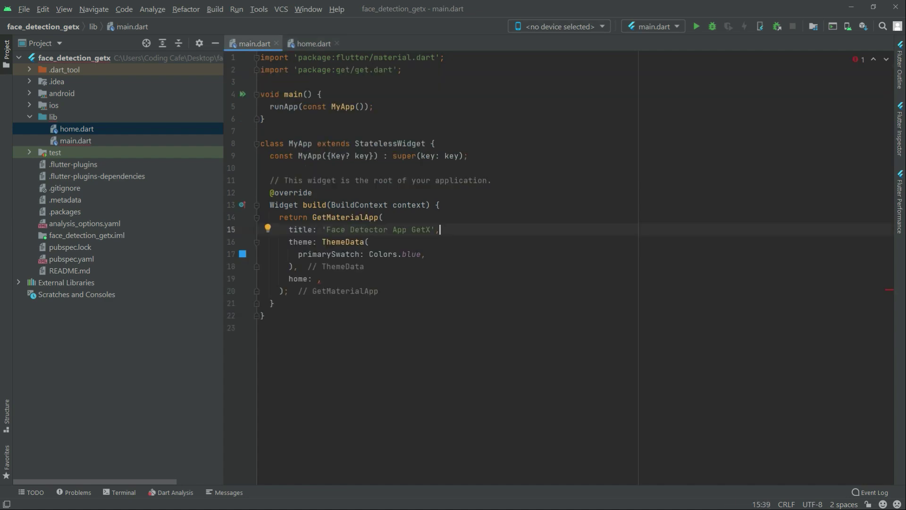
pyautogui.click(318, 278)
pyautogui.write('Home')
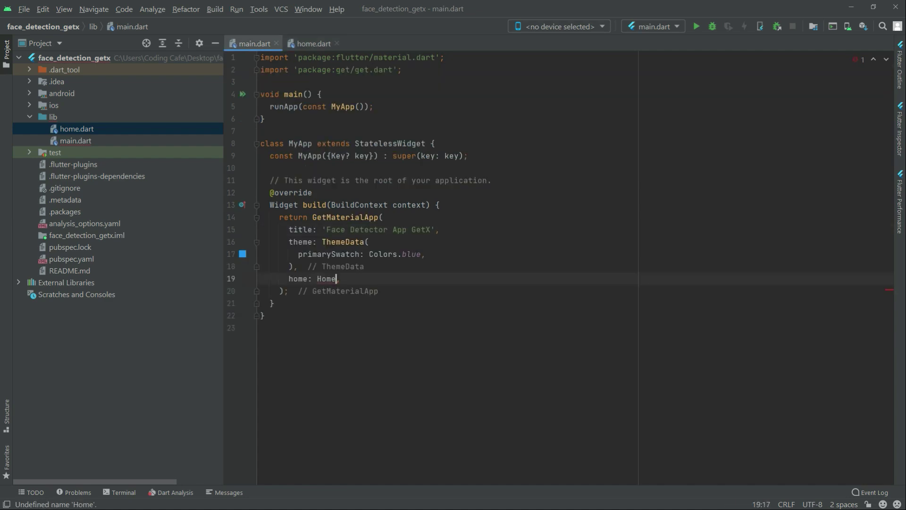
pyautogui.write('(')
pyautogui.press('Left')
pyautogui.press('Left')
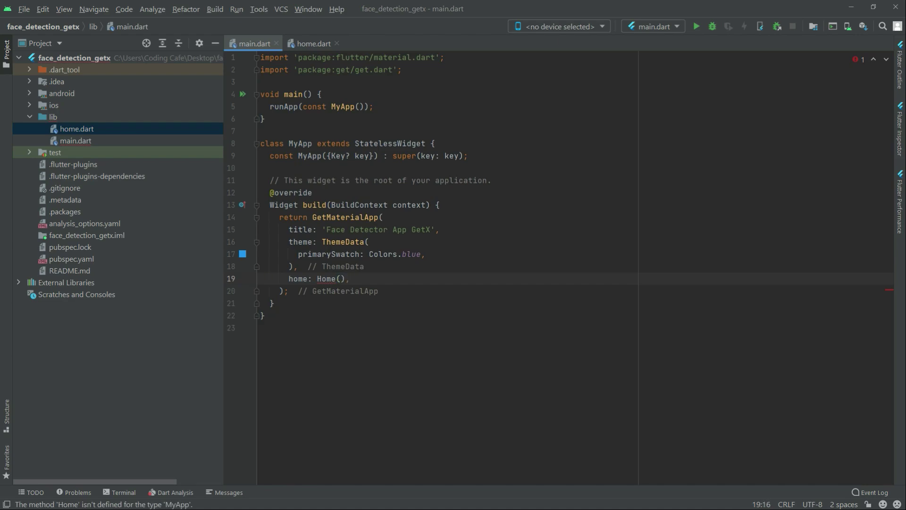
pyautogui.hotkey('alt', 'Return')
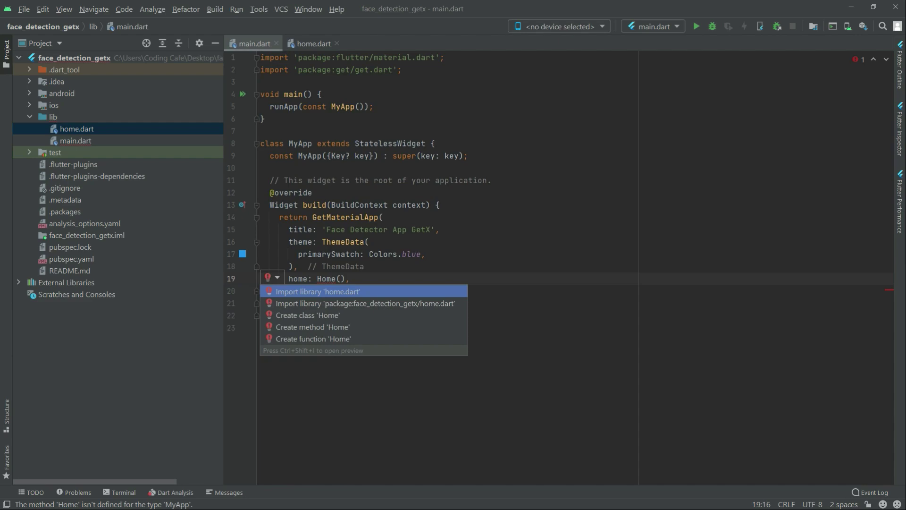
pyautogui.press('Return')
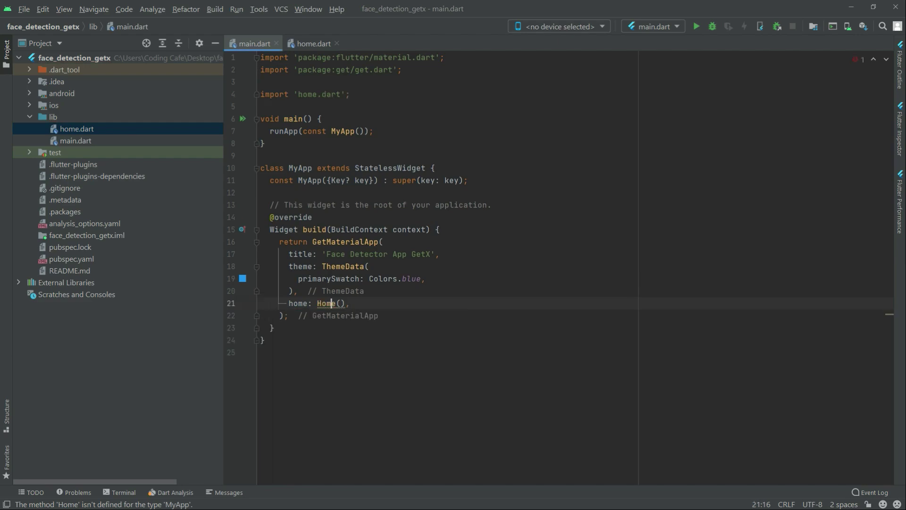
pyautogui.press('Right')
pyautogui.press('Right')
pyautogui.press('Right')
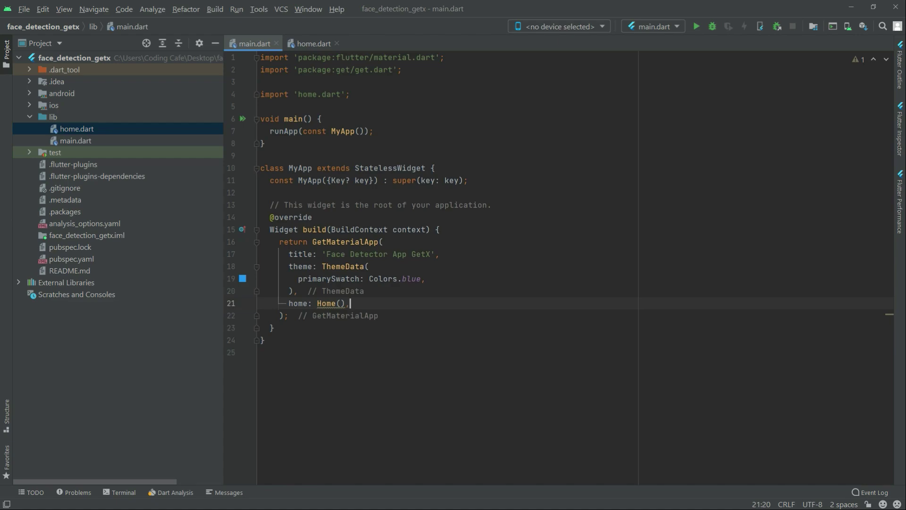
# - Declare a top-level nullable List<CameraDescription>? cameras; above main()
pyautogui.click(260, 107)
pyautogui.press('Return')
pyautogui.write('Li')
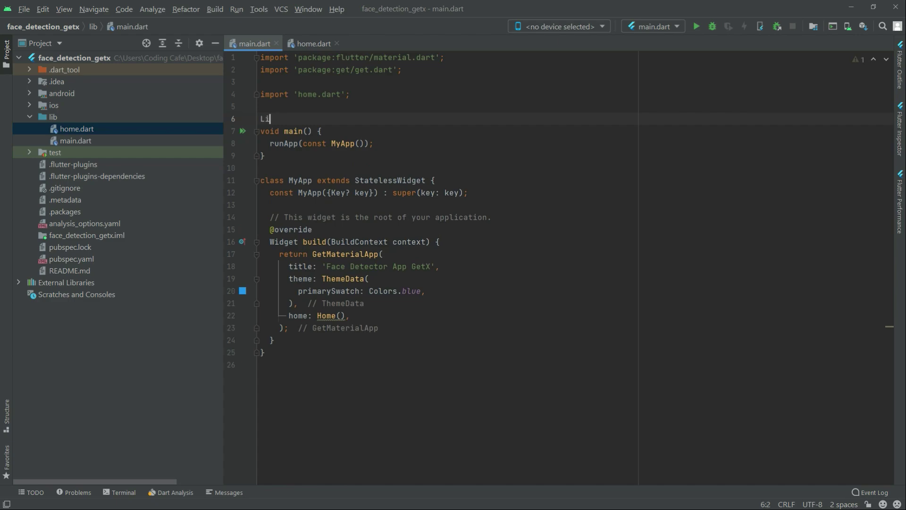
pyautogui.write('st<>')
pyautogui.press('Left')
pyautogui.write('CAmera')
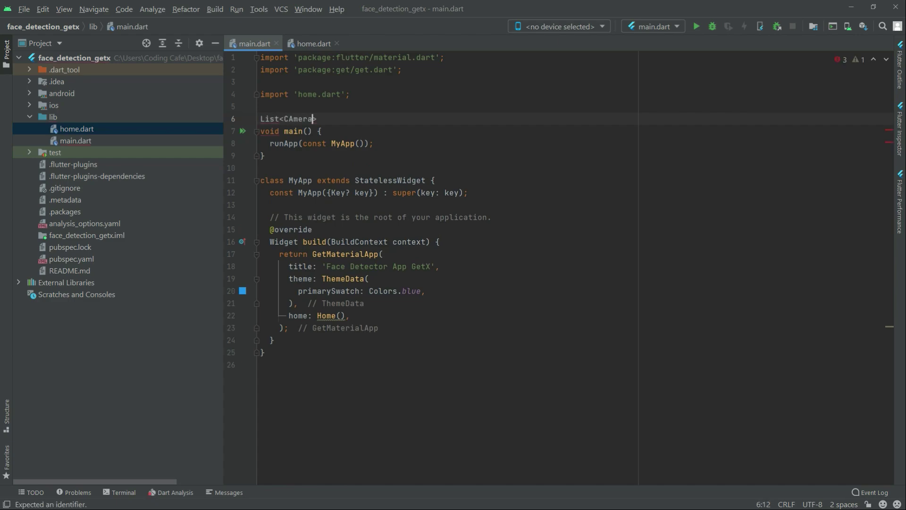
pyautogui.press('Left')
pyautogui.press('Left')
pyautogui.press('Left')
pyautogui.press('Left')
pyautogui.press('BackSpace')
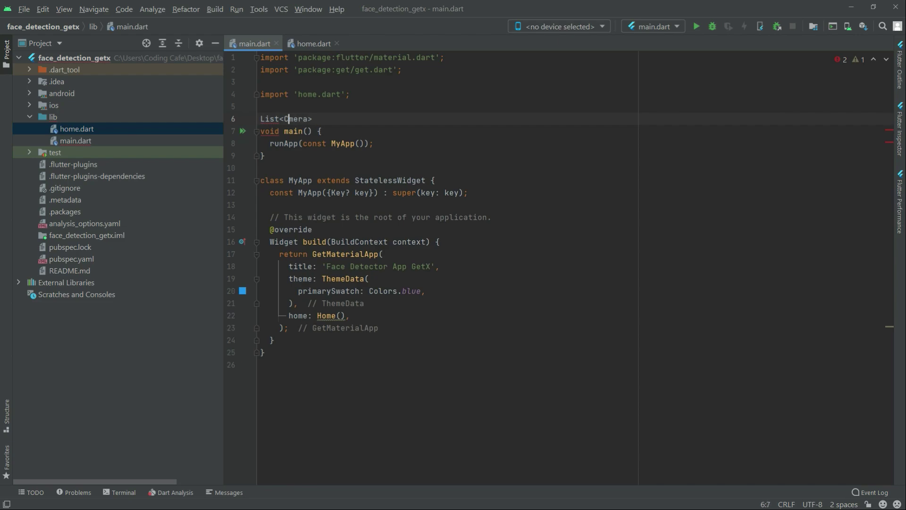
pyautogui.write('s')
pyautogui.press('Right')
pyautogui.press('Right')
pyautogui.press('Right')
pyautogui.press('Right')
pyautogui.press('Right')
pyautogui.write('Descr')
pyautogui.write('iption')
pyautogui.press('Right')
pyautogui.write('? ')
pyautogui.write('ca')
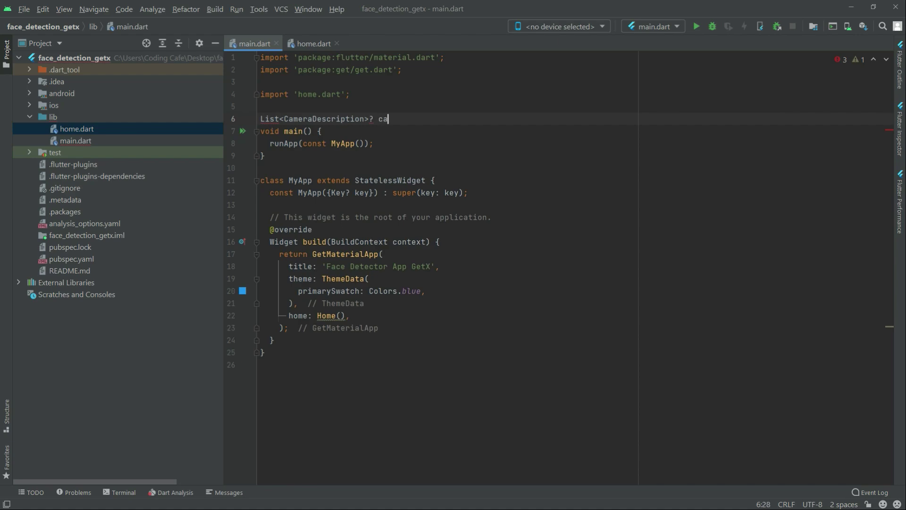
pyautogui.write('meras')
pyautogui.write(';')
# - Resolve CameraDescription by importing package:camera/camera.dart via the quick fix
pyautogui.click(317, 119)
pyautogui.hotkey('alt', 'Return')
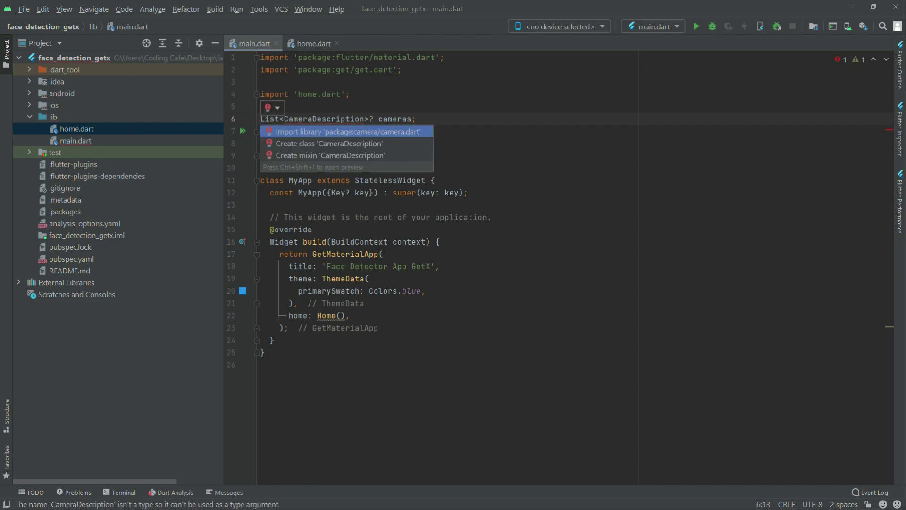
pyautogui.press('Return')
pyautogui.press('End')
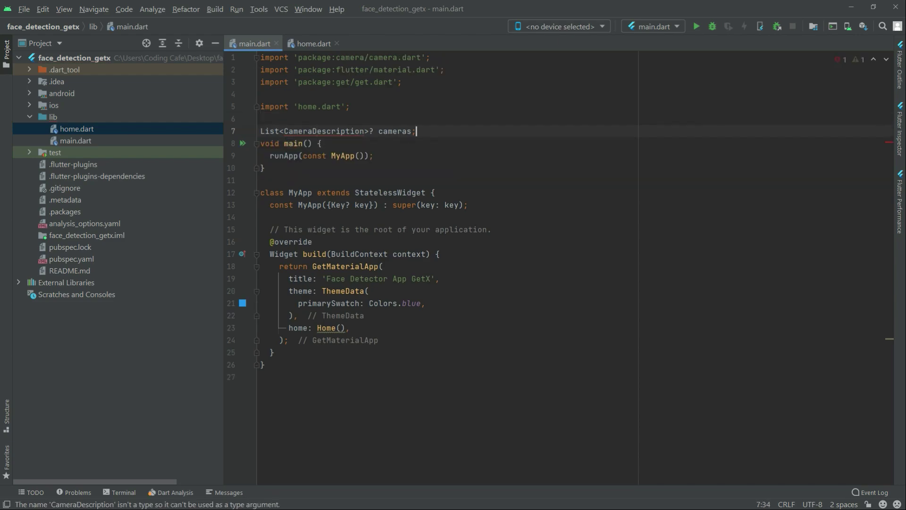
# - Change the signature to Future<void> main() async using completions for Future and async
pyautogui.press('Return')
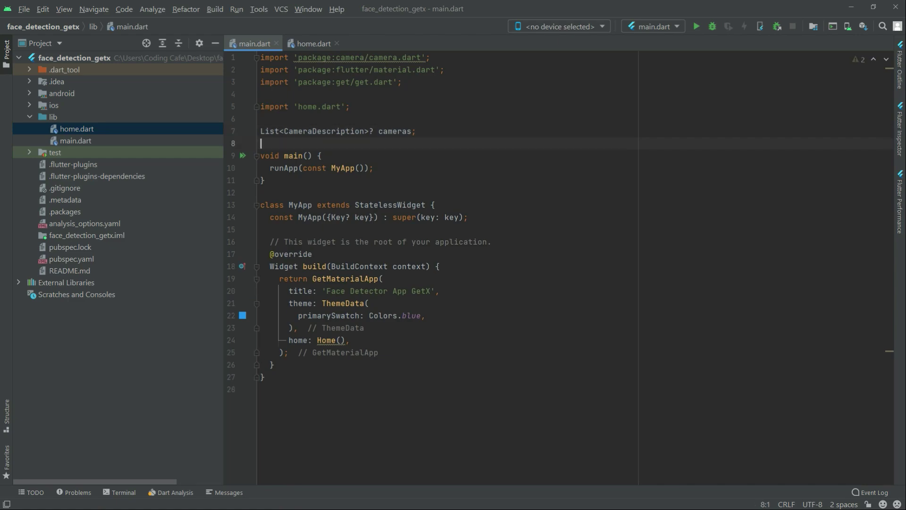
pyautogui.press('Down')
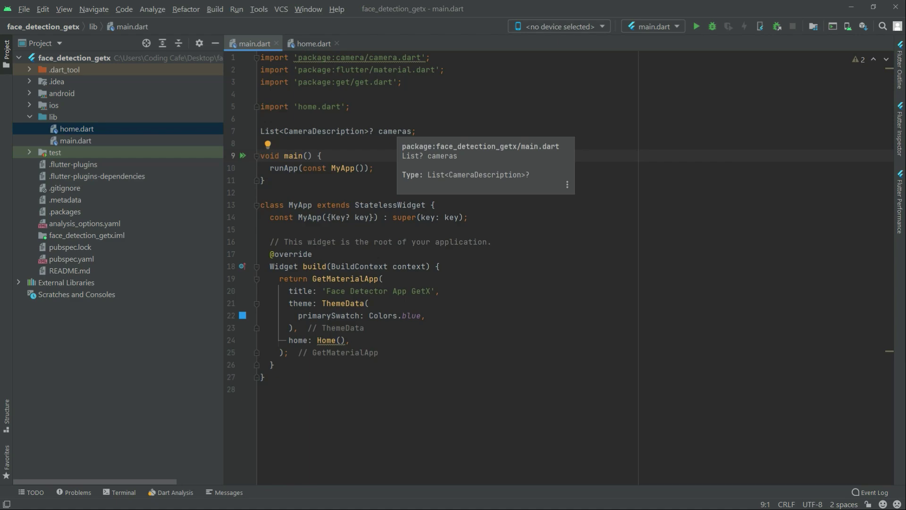
pyautogui.write('F')
pyautogui.press('Return')
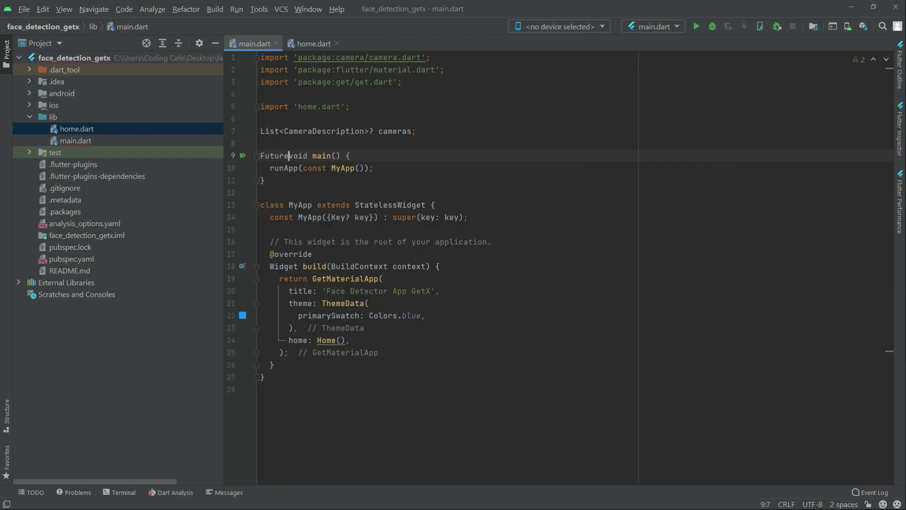
pyautogui.write('<')
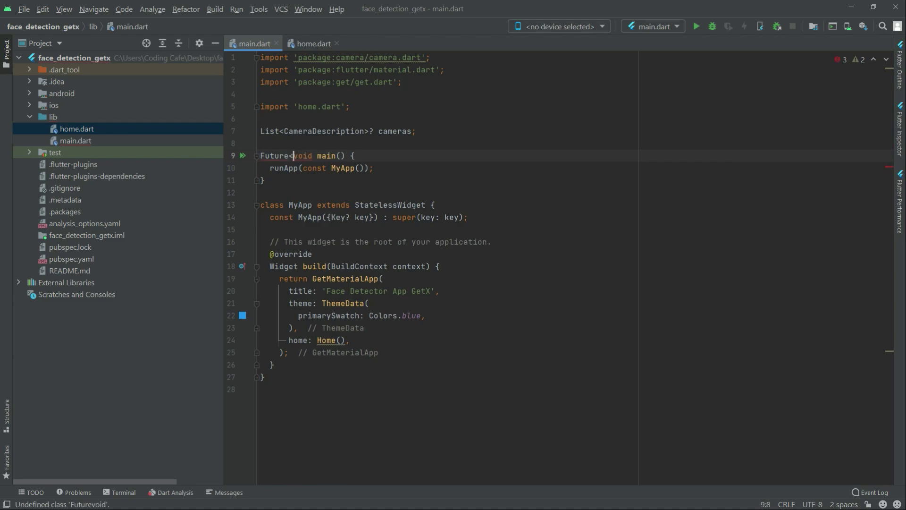
pyautogui.press('Right')
pyautogui.press('Right')
pyautogui.write('>')
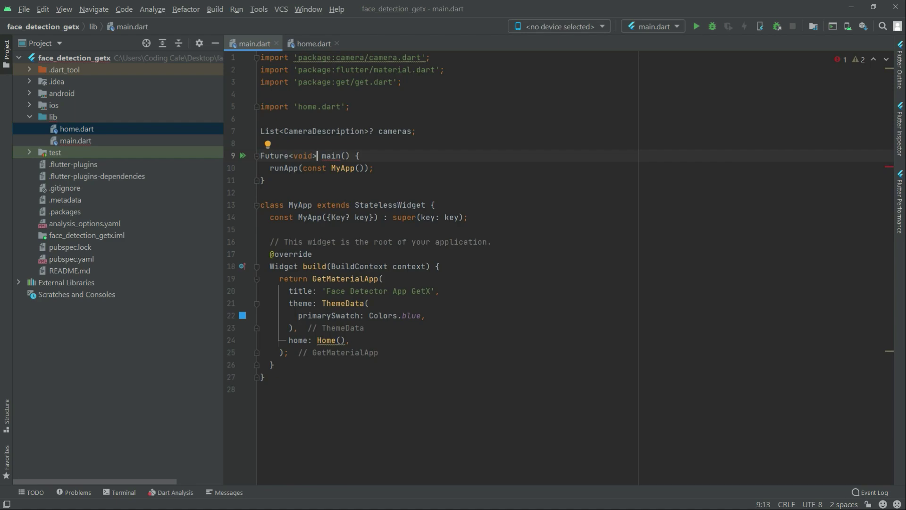
pyautogui.press('Right')
pyautogui.press('Right')
pyautogui.press('Right')
pyautogui.press('Right')
pyautogui.press('Right')
pyautogui.press('Right')
pyautogui.press('Right')
pyautogui.write('as')
pyautogui.press('Return')
pyautogui.press('Right')
# - Add cameras = await availableCameras(); as the first line of main's body
pyautogui.press('Return')
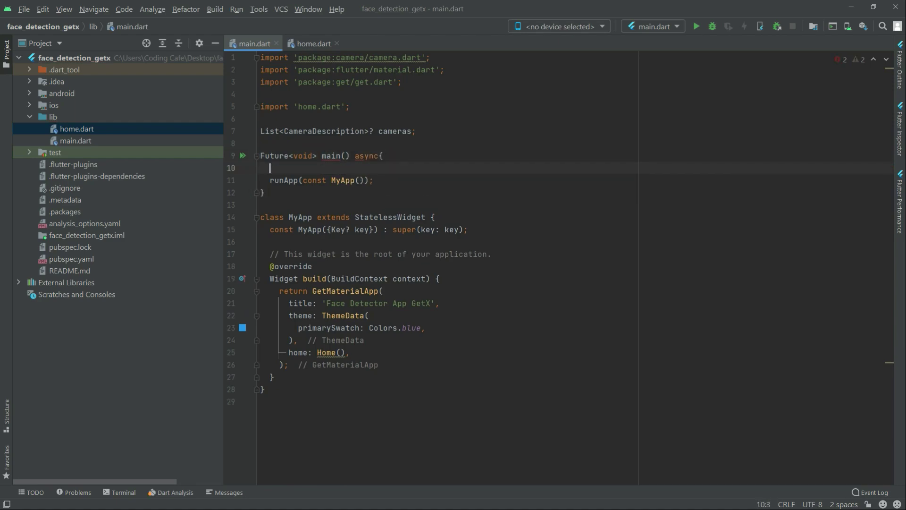
pyautogui.write('cam')
pyautogui.write('eras')
pyautogui.write(' = a')
pyautogui.write('wait ')
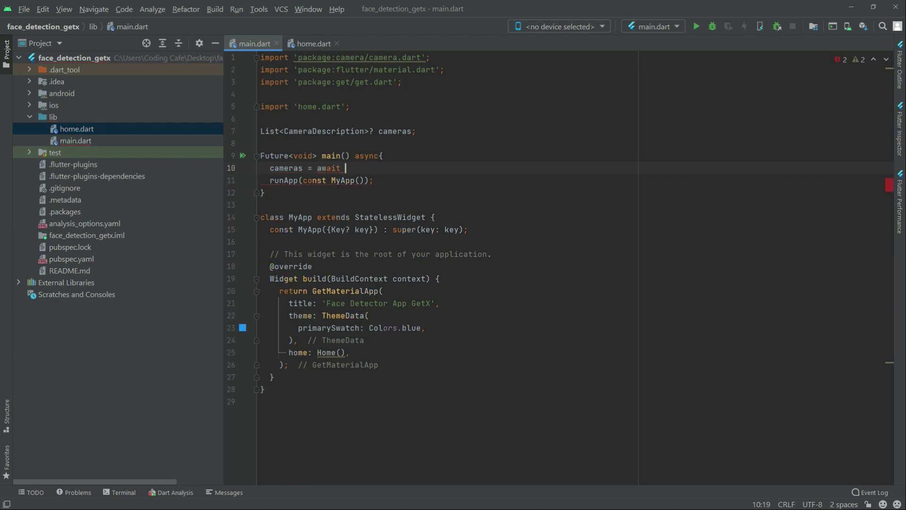
pyautogui.write('ava')
pyautogui.press('Return')
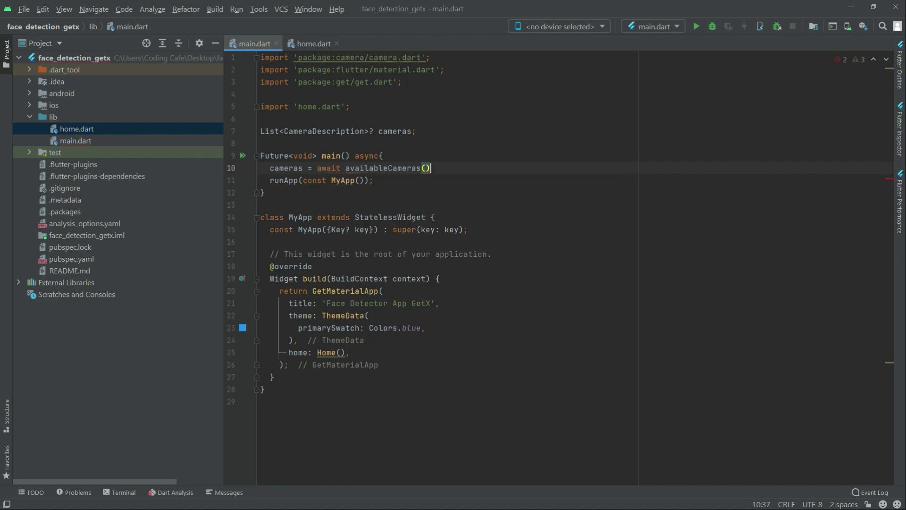
pyautogui.write(';')
# - Insert WidgetsFlutterBinding.ensureInitialized(); above the cameras assignment via autocomplete
pyautogui.press('Up')
pyautogui.press('Return')
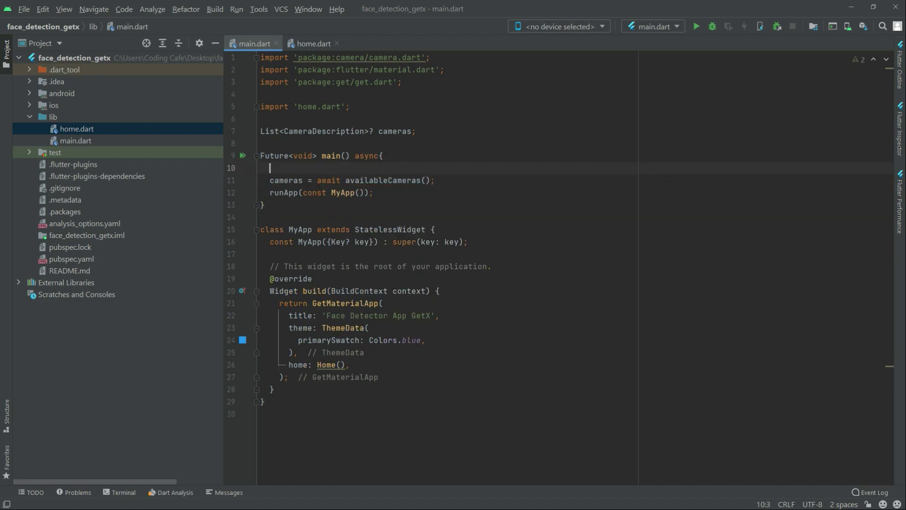
pyautogui.write('Wid')
pyautogui.press('Down')
pyautogui.press('Return')
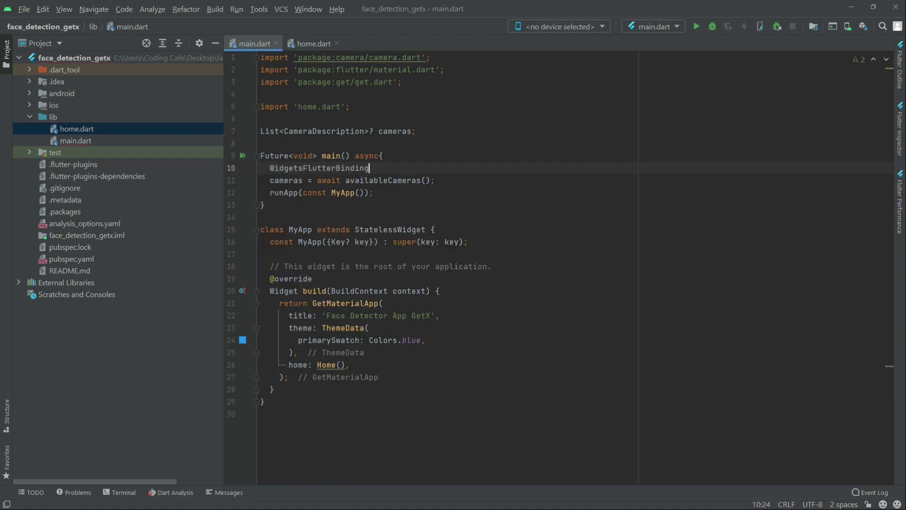
pyautogui.write('.en')
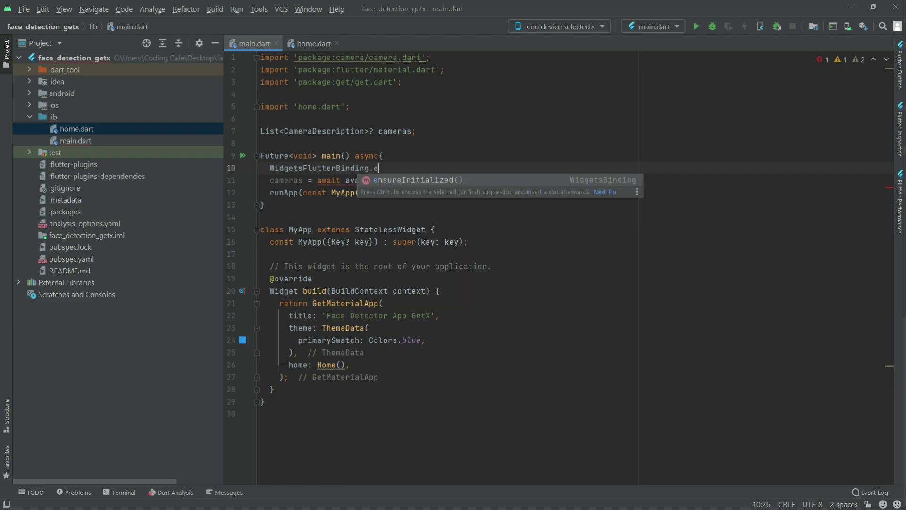
pyautogui.press('Return')
pyautogui.write(';')
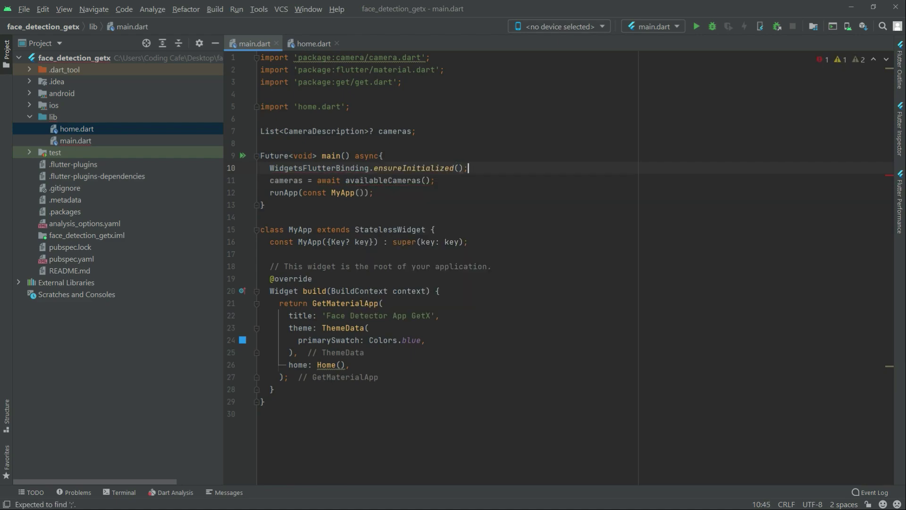
# - Add a blank line between the cameras assignment and runApp
pyautogui.press('Down')
pyautogui.press('Return')
pyautogui.click(351, 377)
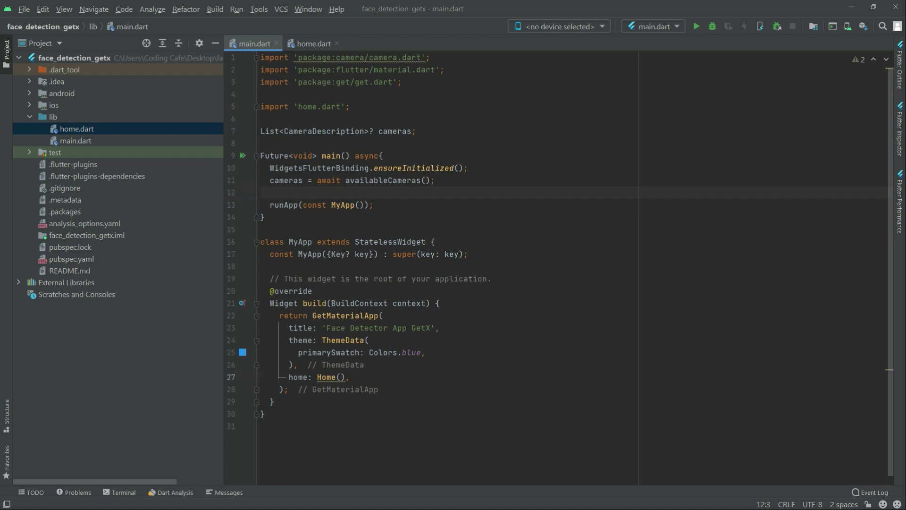